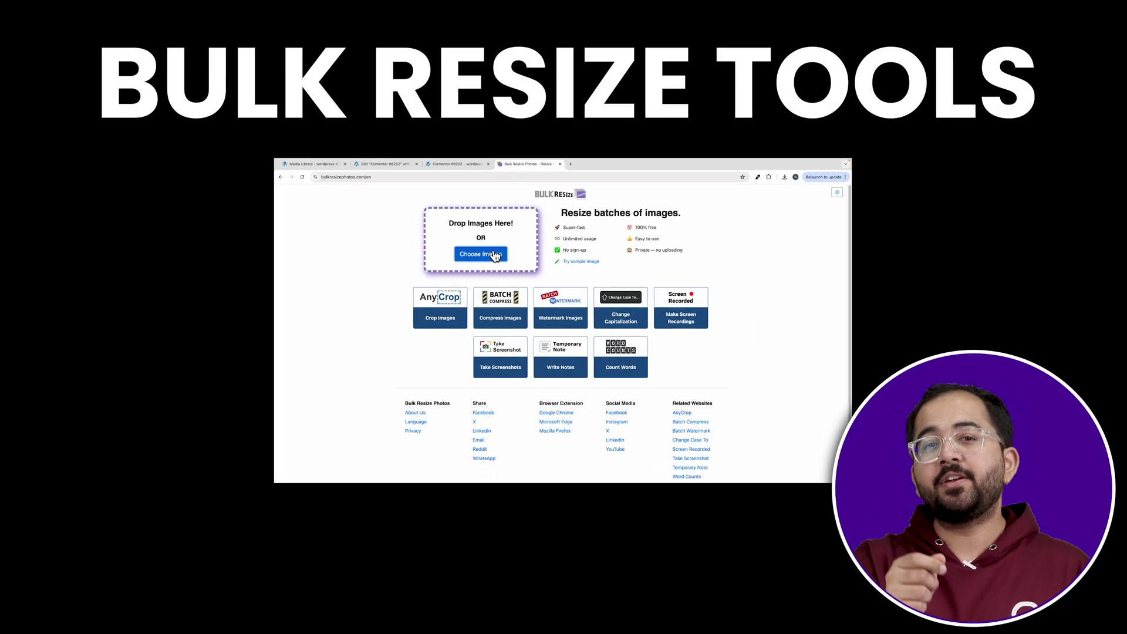
Step: Load homepage-hero-bg-img.jpg into Bulk Resize Photos
left_click(435, 187)
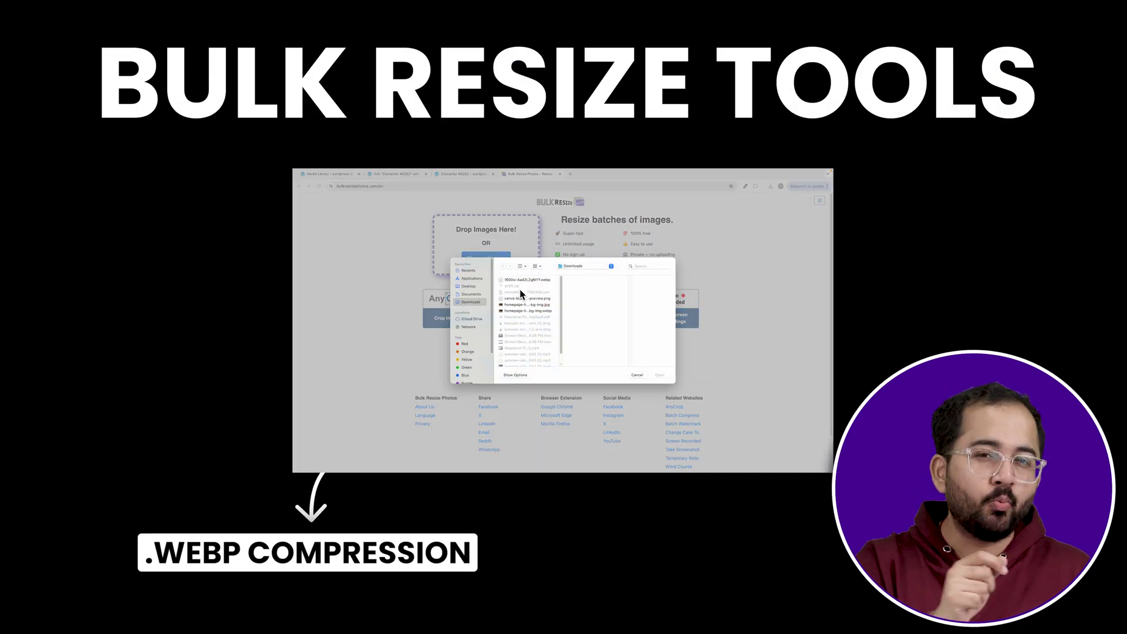
left_click(520, 305)
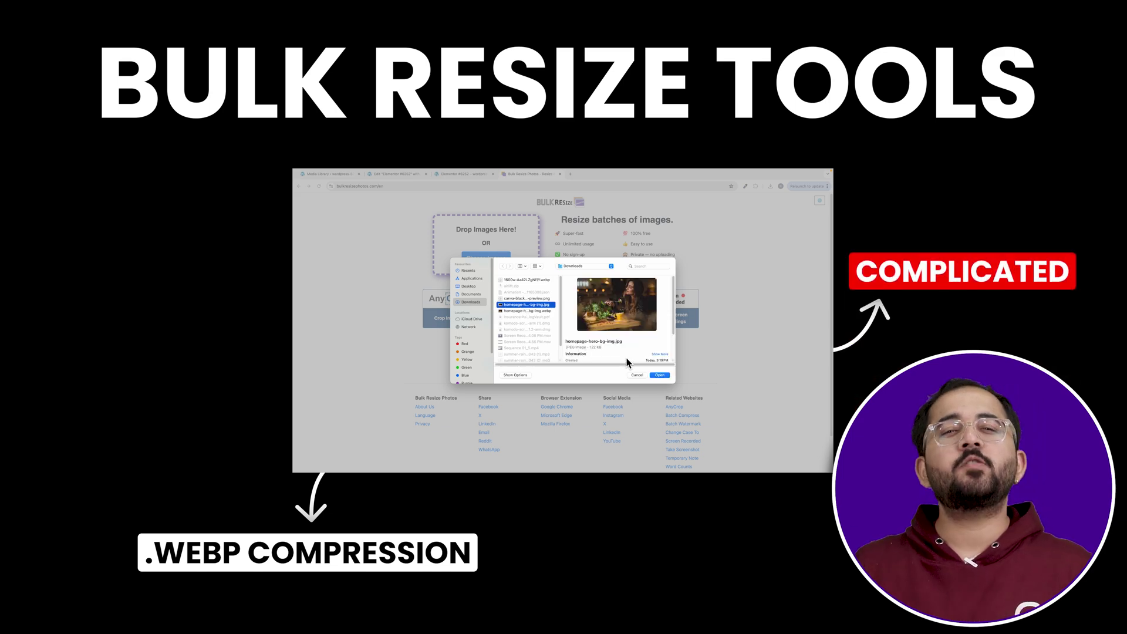
left_click(659, 375)
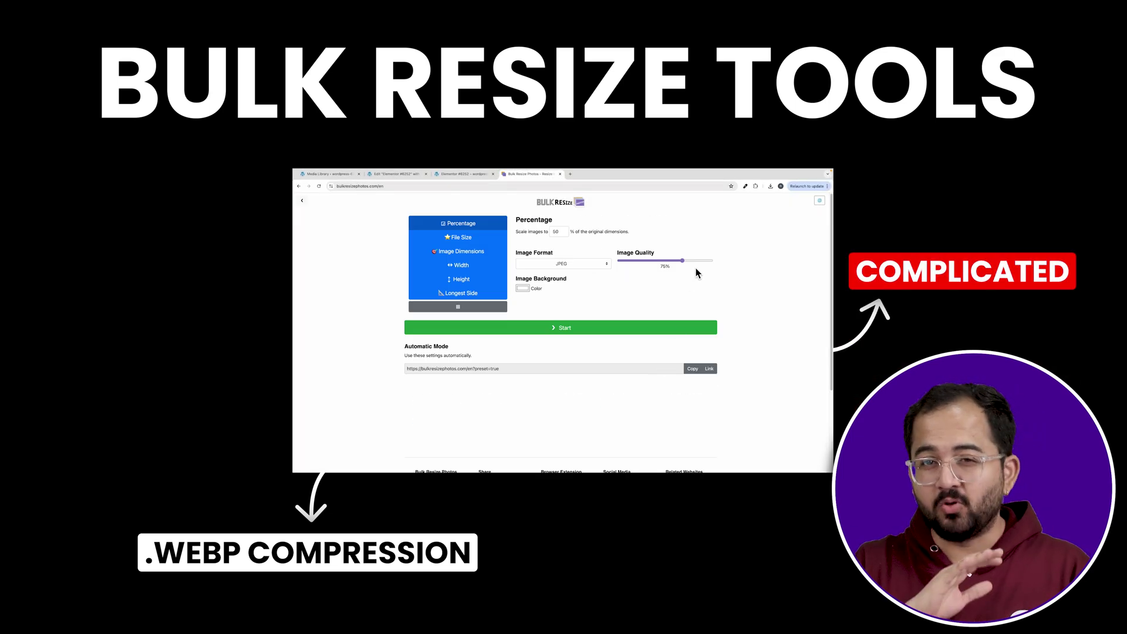
Step: Set the output format to WEBP and raise the image quality slider
left_click(576, 265)
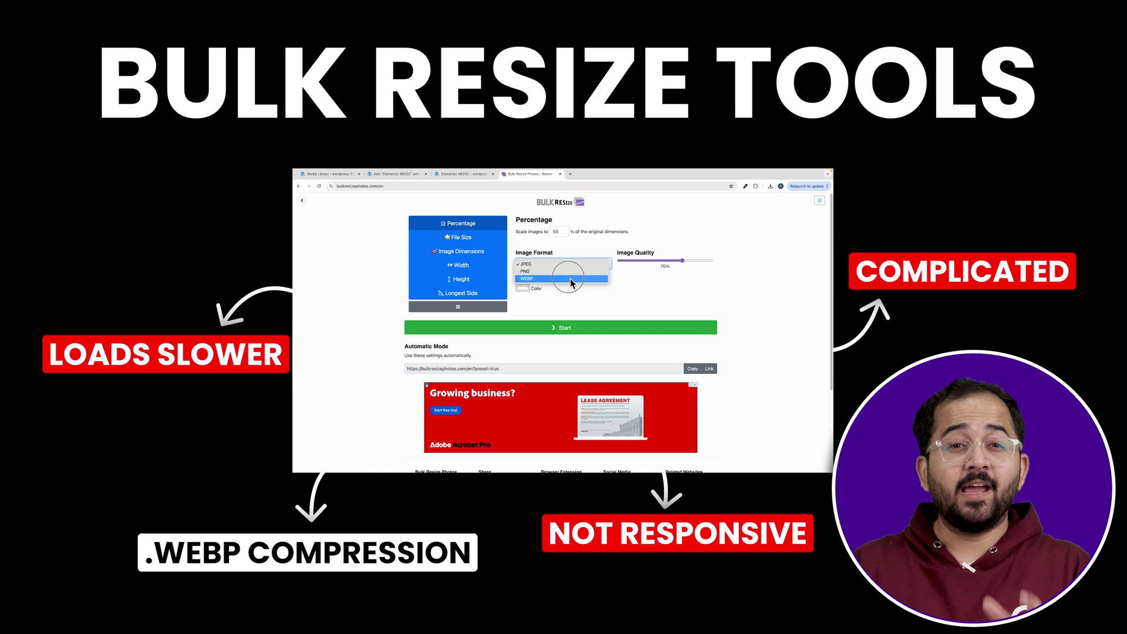
left_click(574, 278)
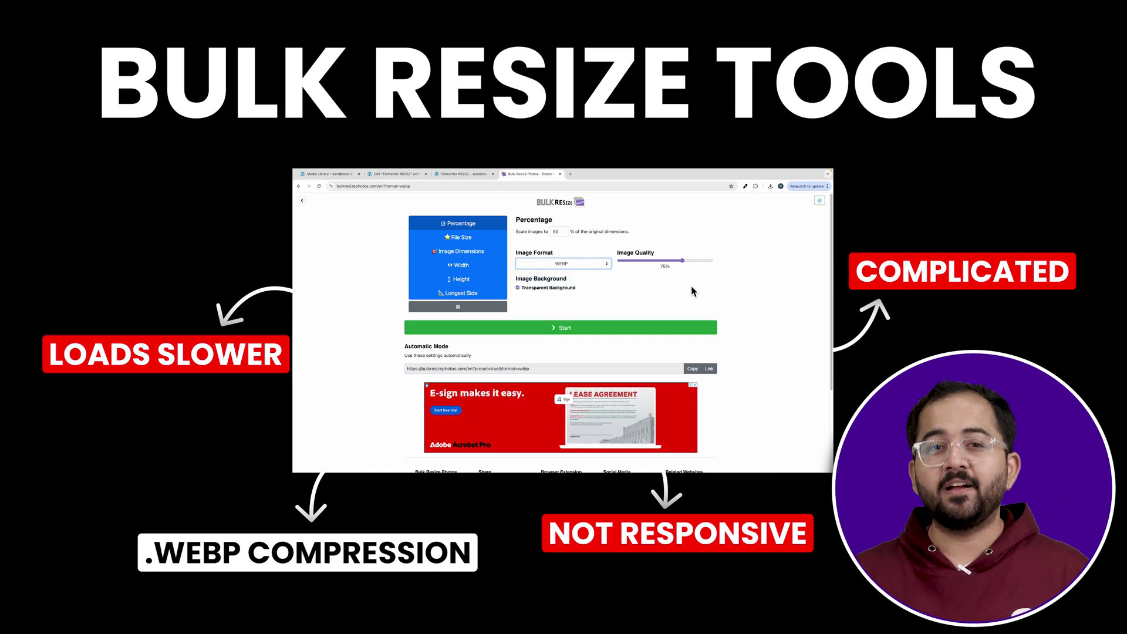
left_click_drag(684, 261, 695, 266)
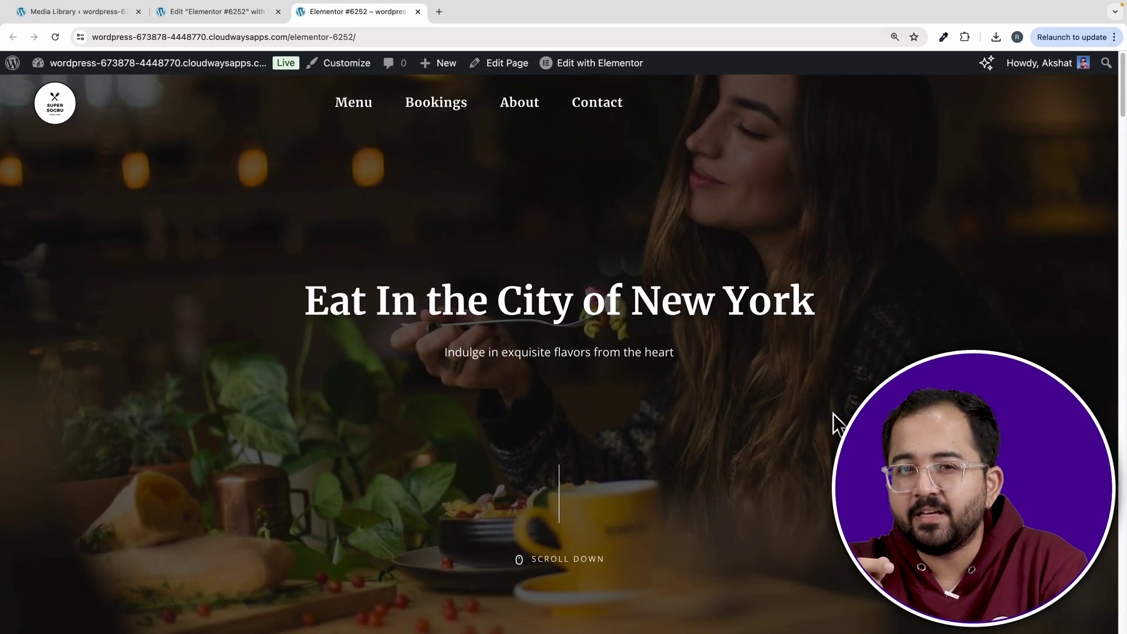
Step: Open the restaurant page's HTML in a view-source tab
right_click(741, 237)
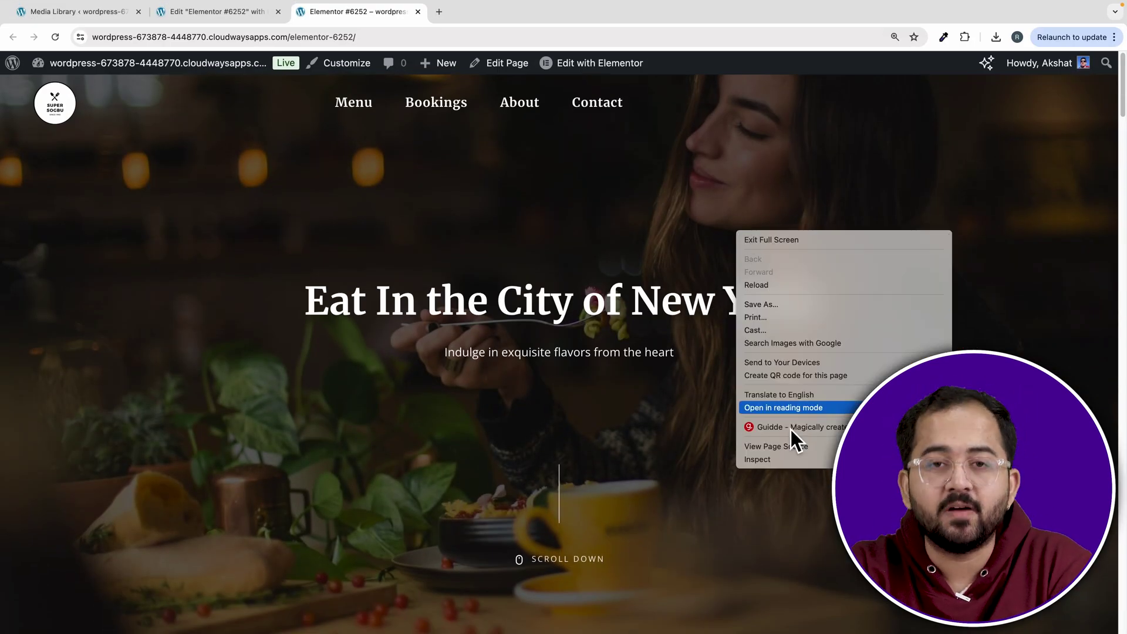
left_click(795, 451)
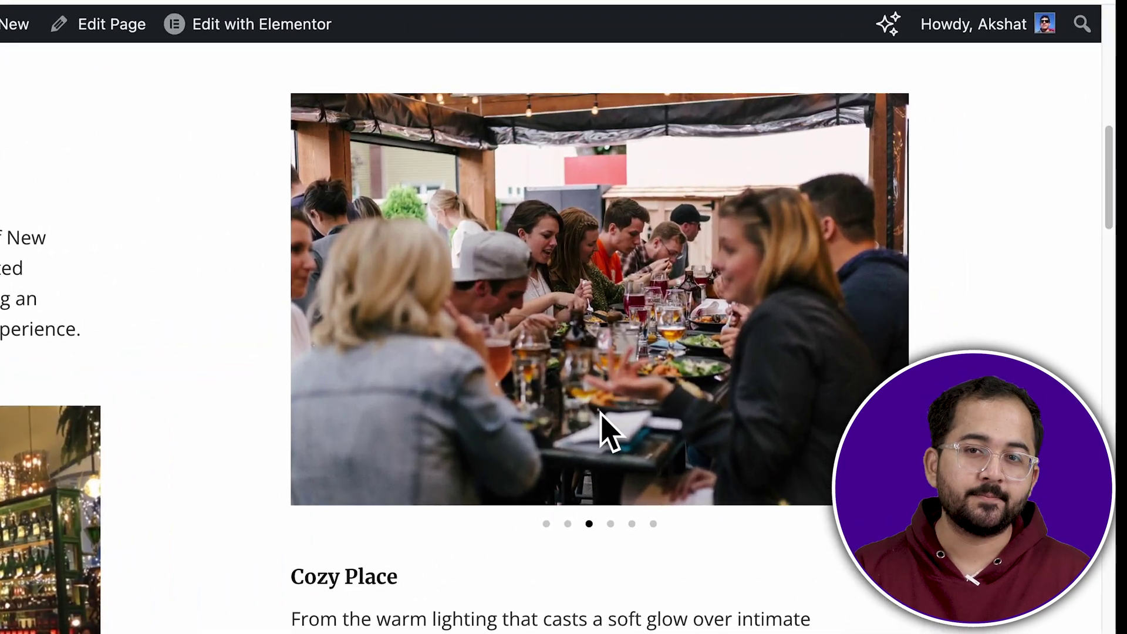
Step: Inspect the carousel photo's img element in DevTools
right_click(809, 279)
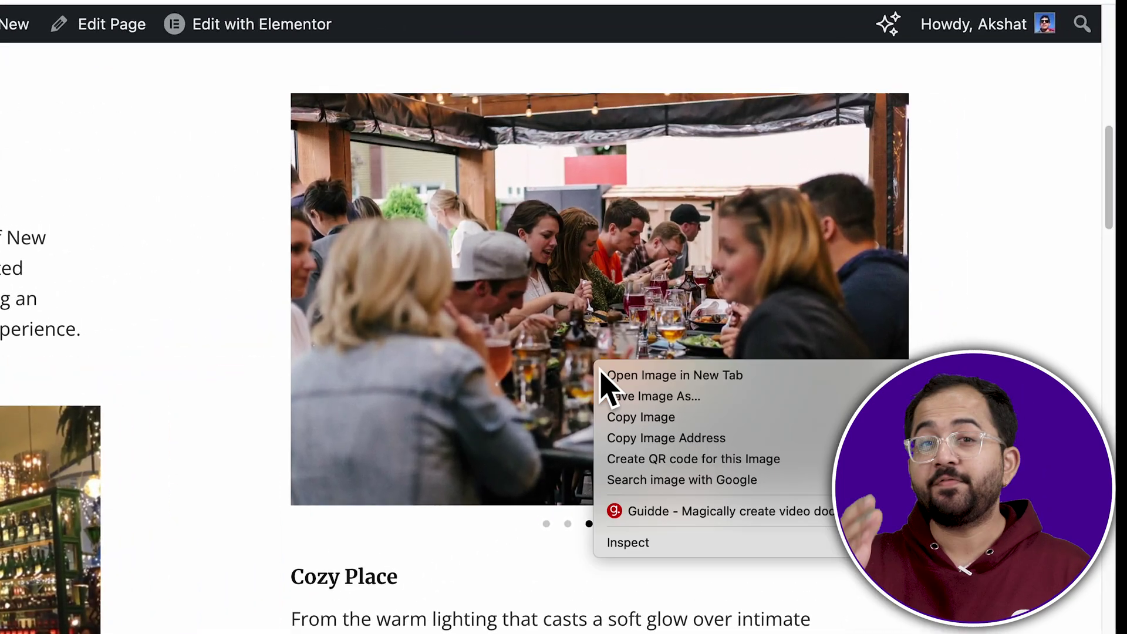
left_click(661, 549)
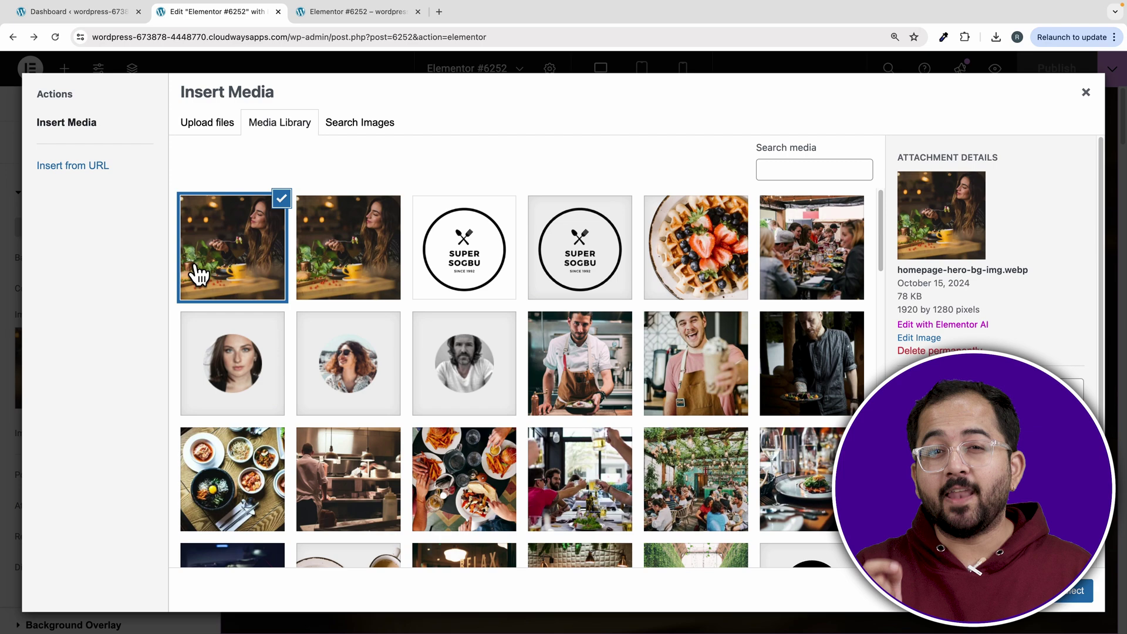
Step: Upload the restaurant interior JPG as the hero background, then check mobile and tablet previews
left_click(207, 122)
left_click(637, 335)
left_click(536, 337)
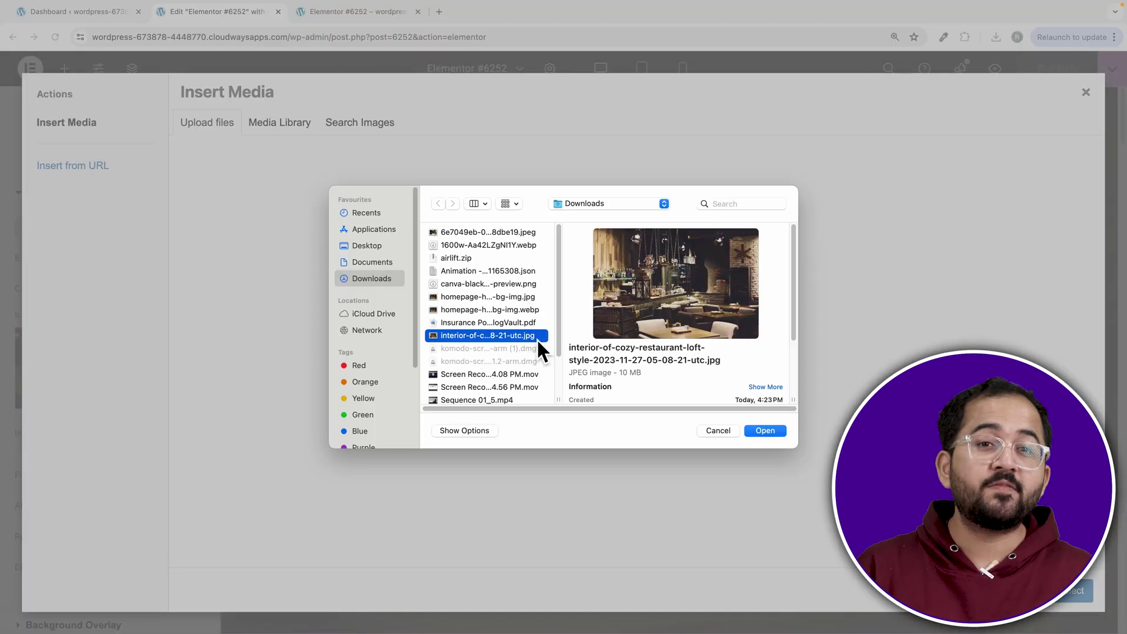
left_click(751, 426)
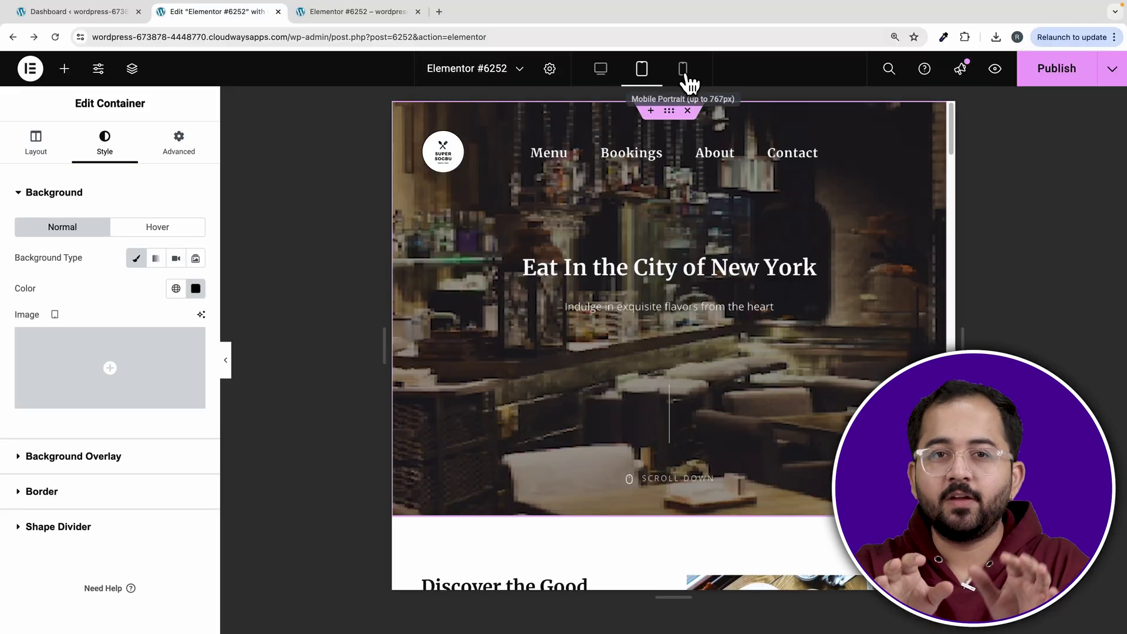
left_click(683, 69)
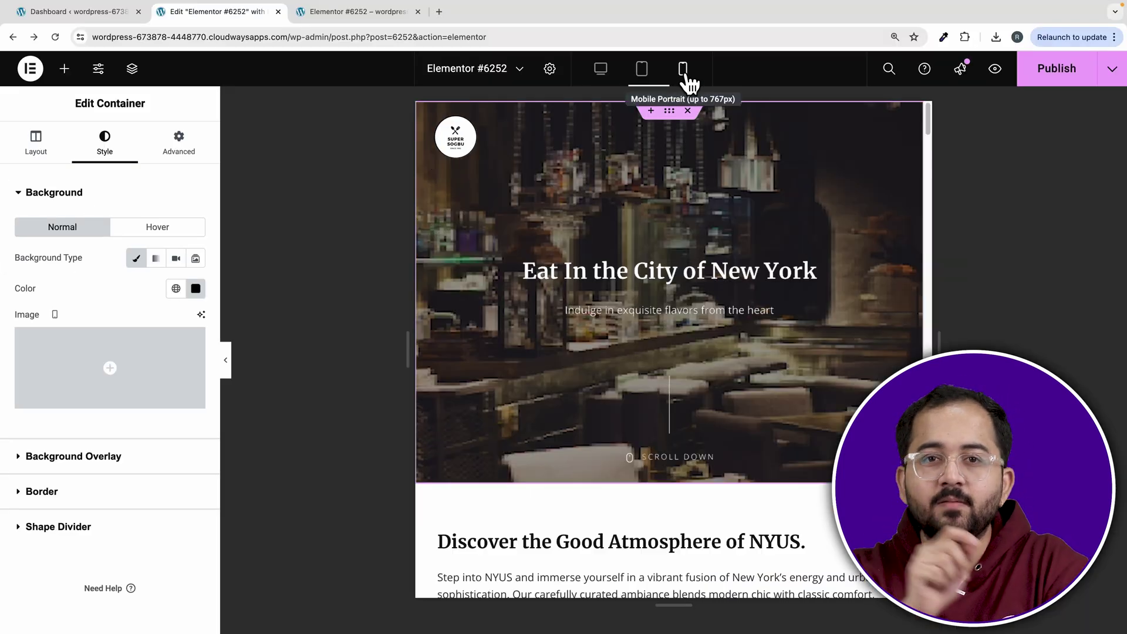
left_click(641, 69)
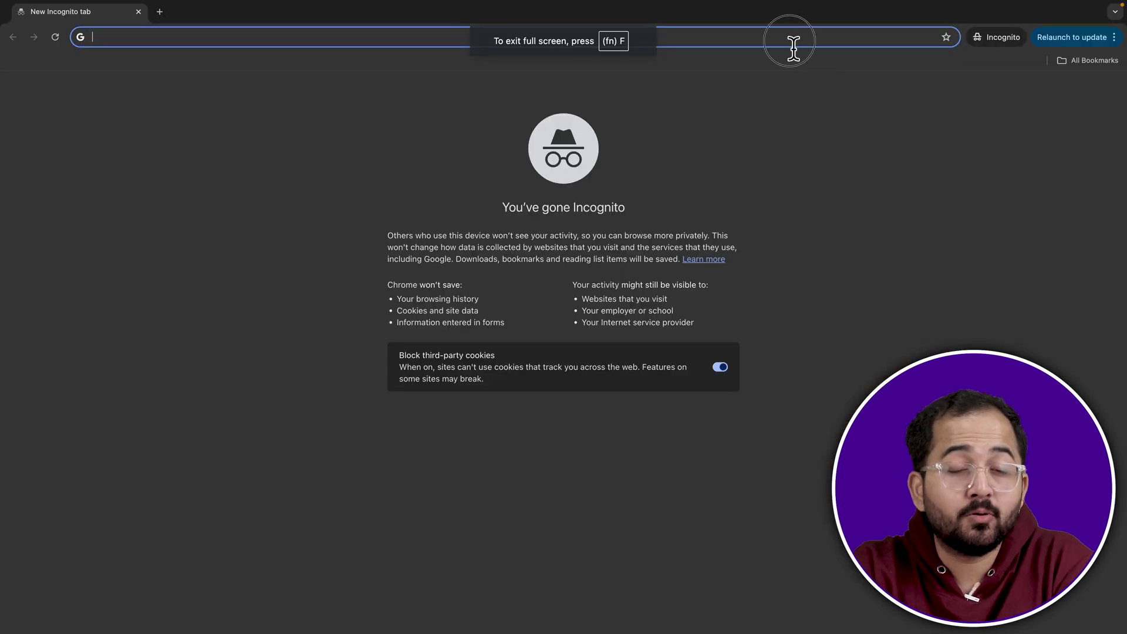
Step: Load the pasted PageSpeed report link, zoom out to see the mobile score of 36, then open a new incognito tab
right_click(789, 38)
left_click(813, 119)
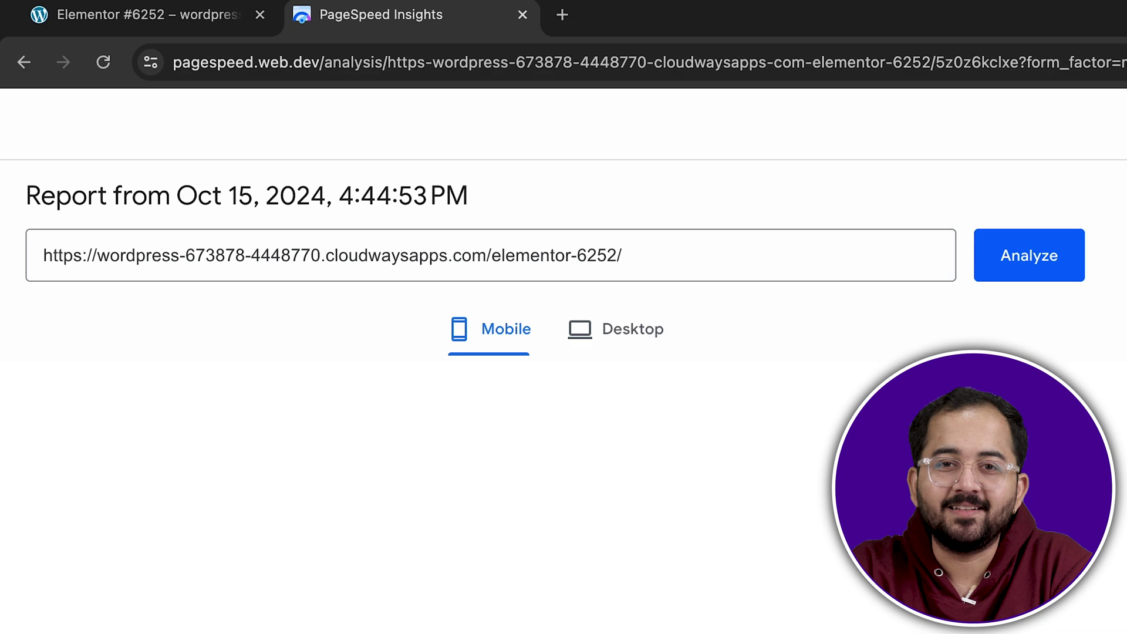
key("super+minus")
key("super+minus")
key("super+minus")
key("super+minus")
key("super+minus")
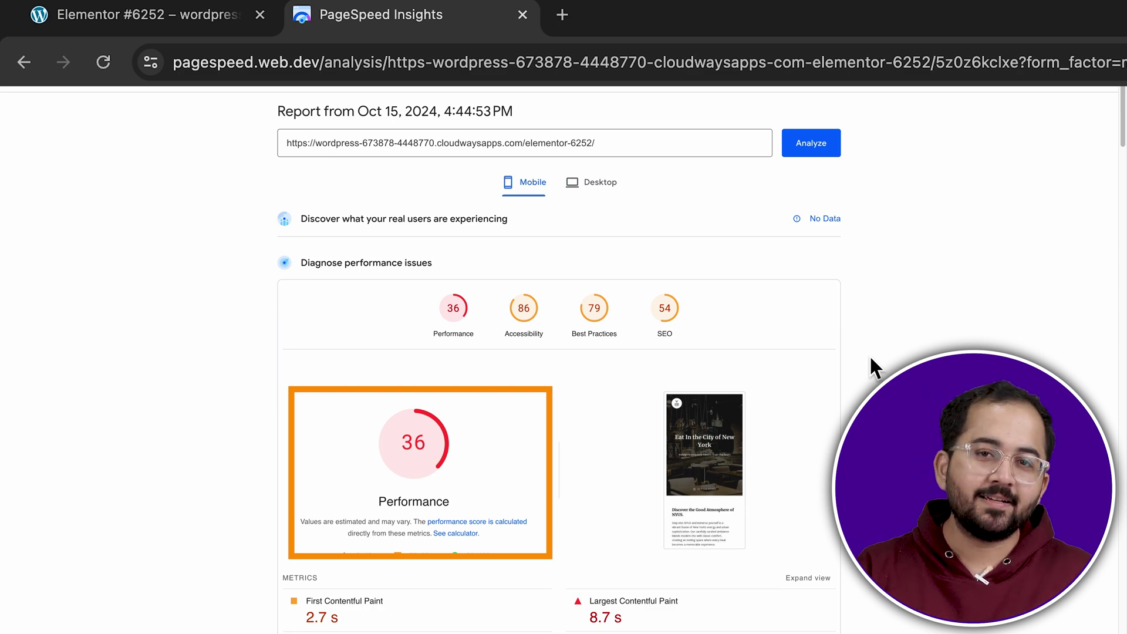
key("ctrl+t")
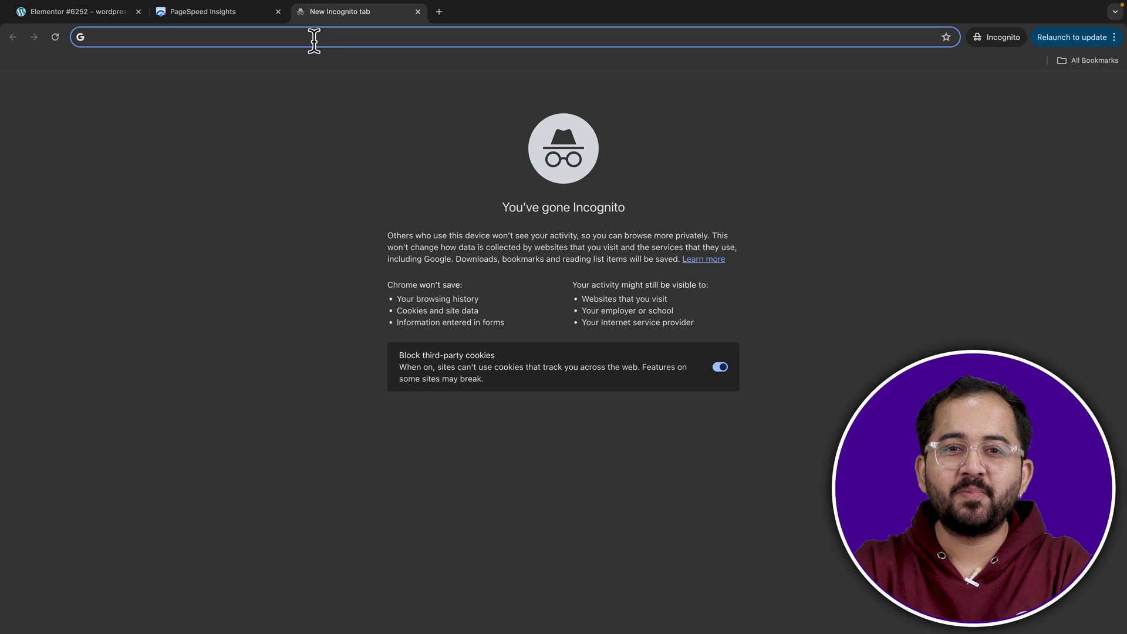
Step: Load airlift.net from the address bar
type("ai")
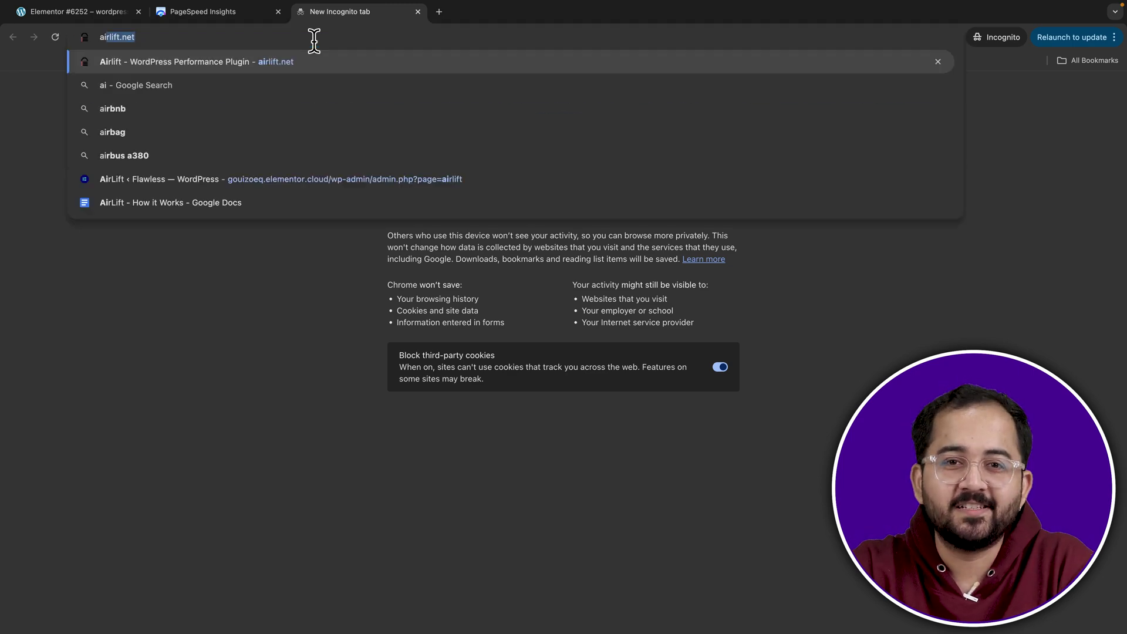
type("r")
key("Return")
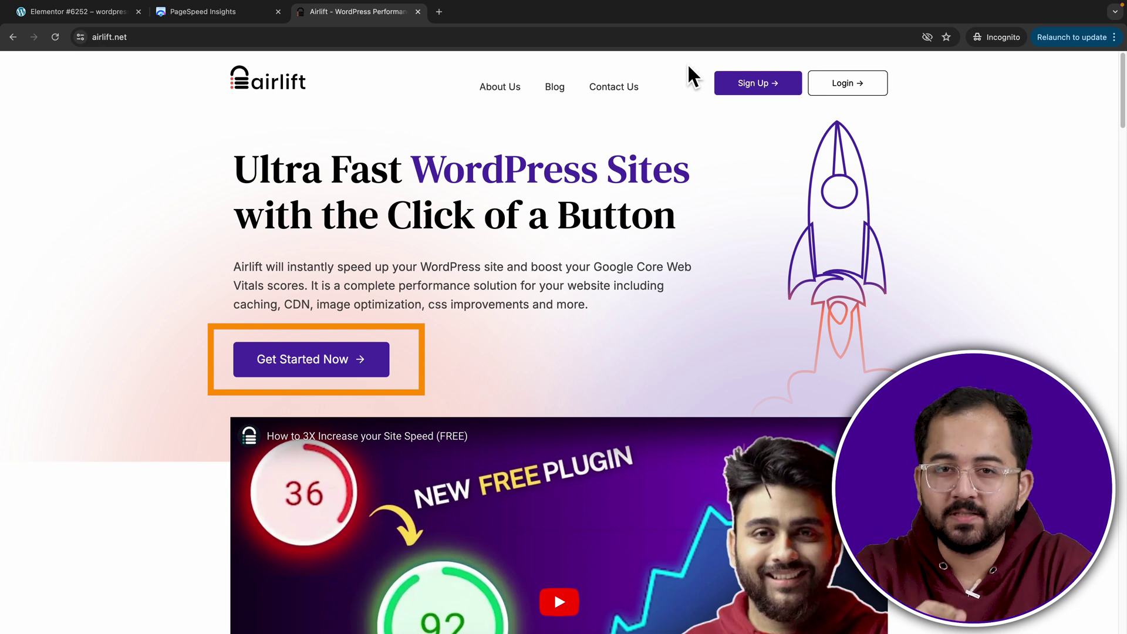
Step: Sign up with the pasted WordPress site URL and save the AirLift plugin file to Downloads
left_click(728, 79)
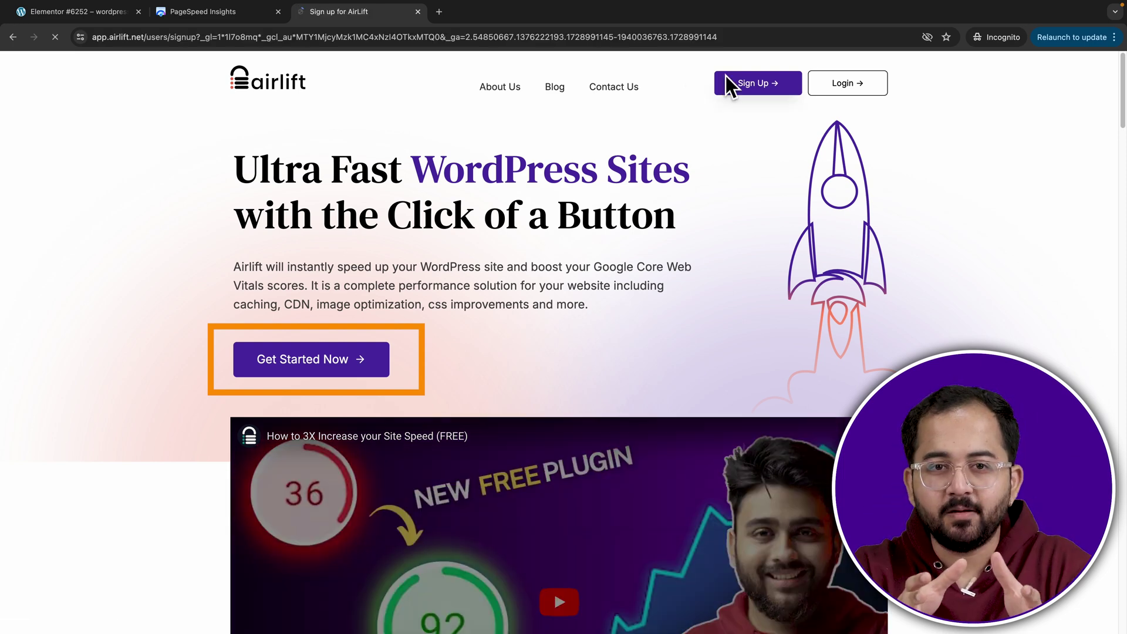
type("https://wordpress-673878-4448770.cloudwaysapps.com/")
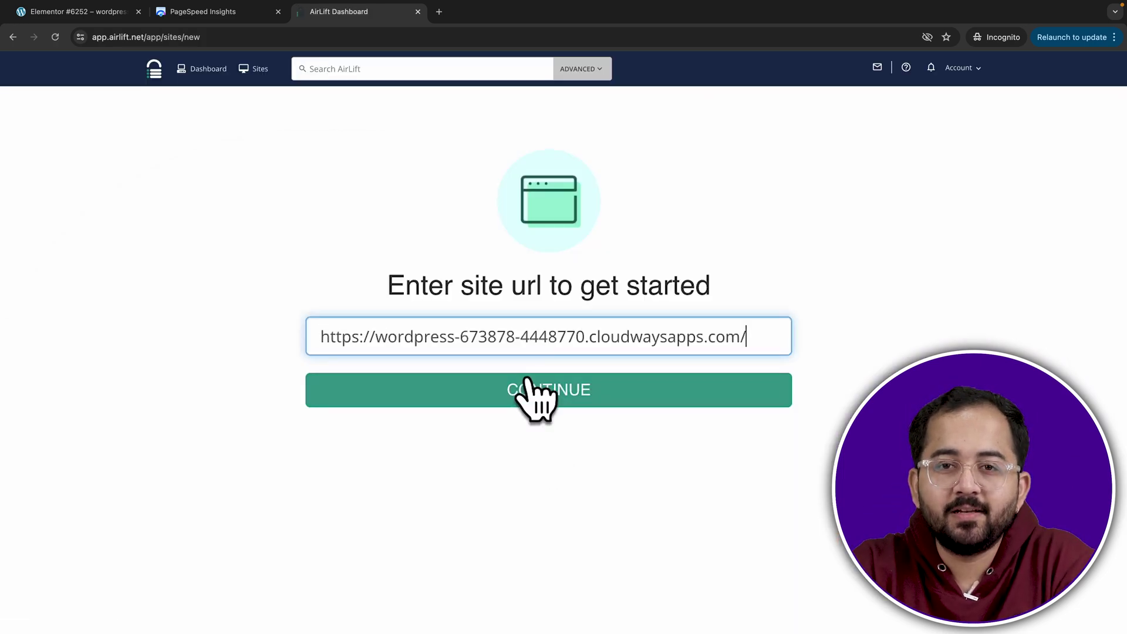
left_click(532, 384)
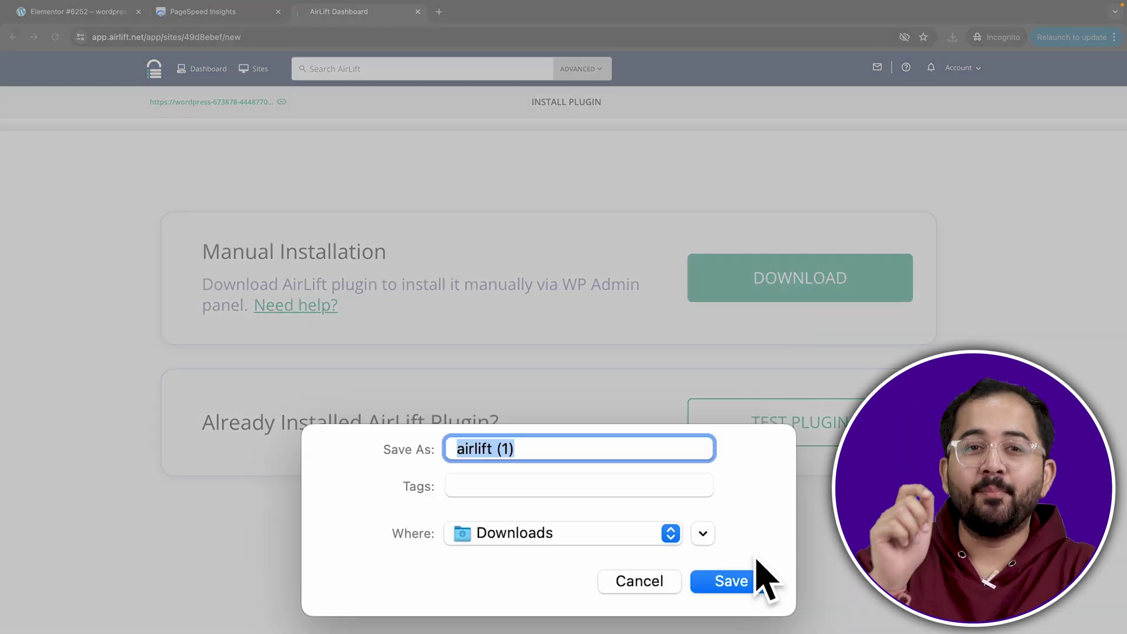
left_click(744, 581)
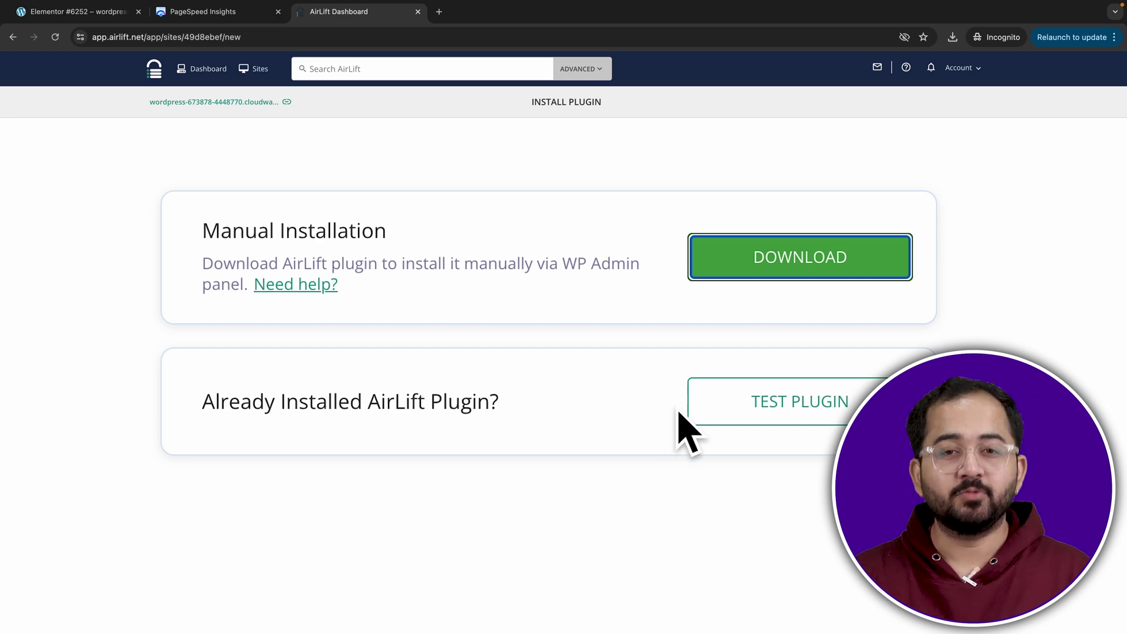
Step: Run TEST PLUGIN, dismiss the email-verification notice, and scroll through the Site Sync progress
left_click(712, 410)
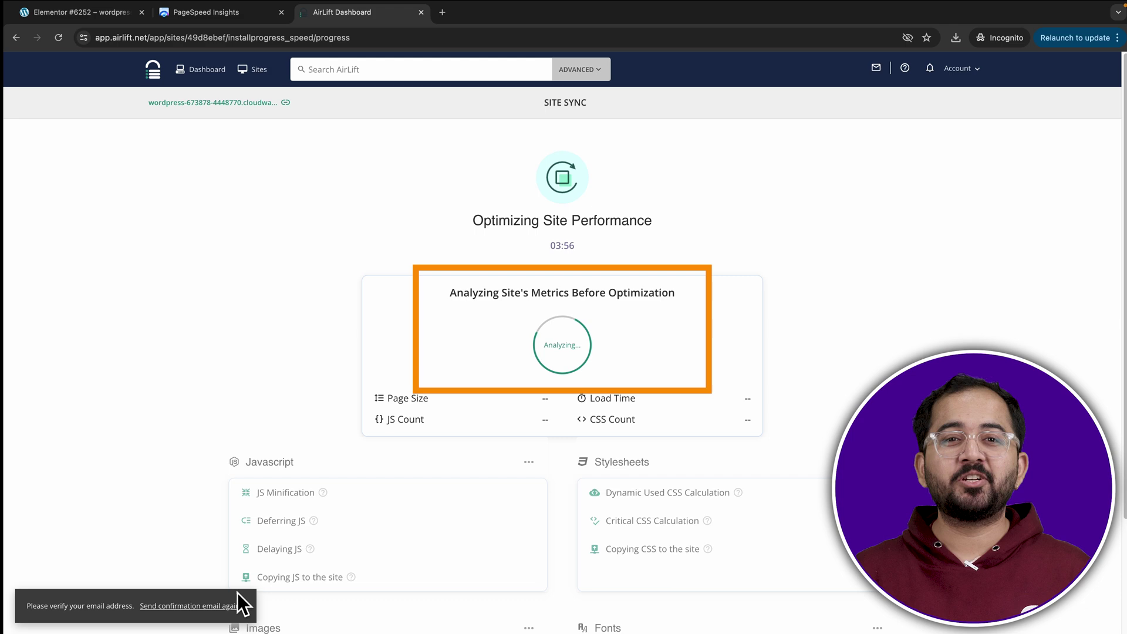
left_click(222, 607)
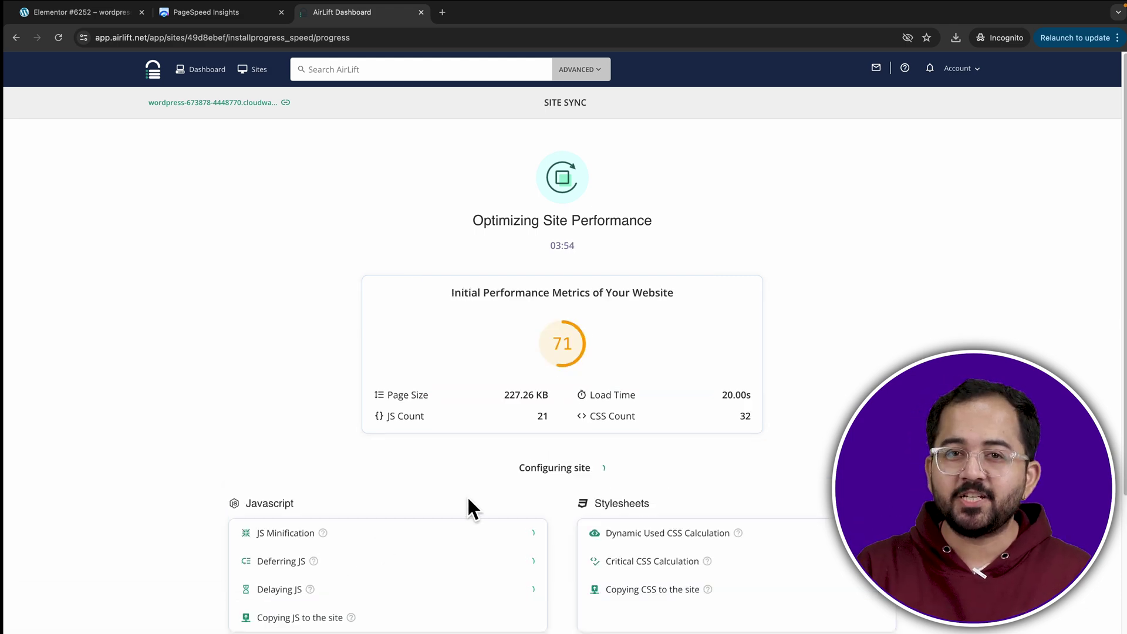
scroll(469, 499, "down", 1)
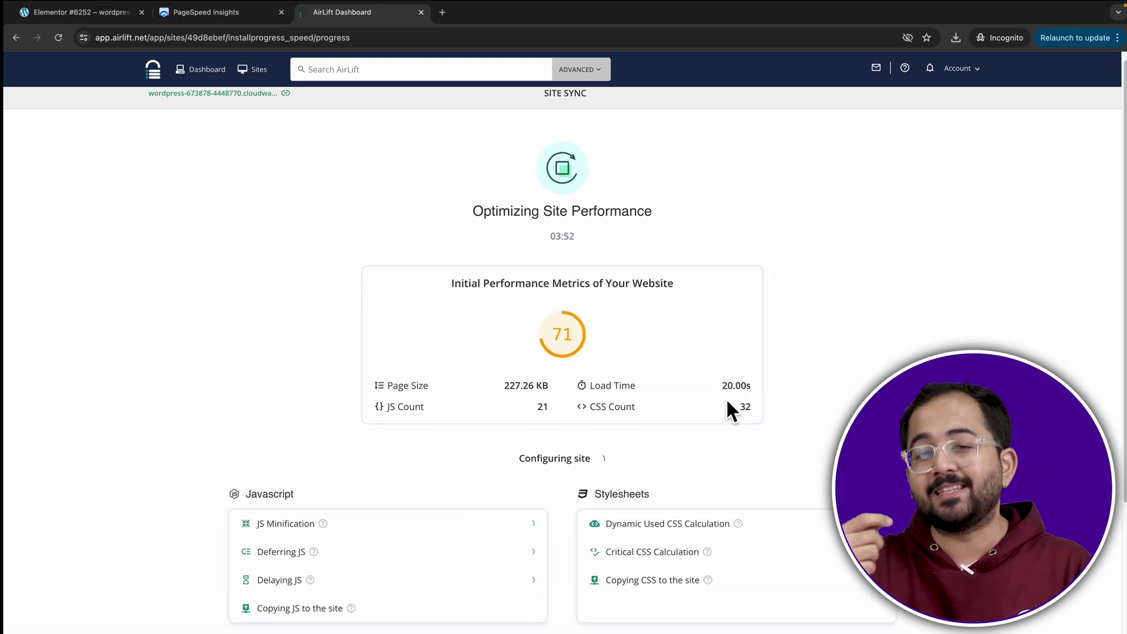
scroll(727, 396, "down", 1)
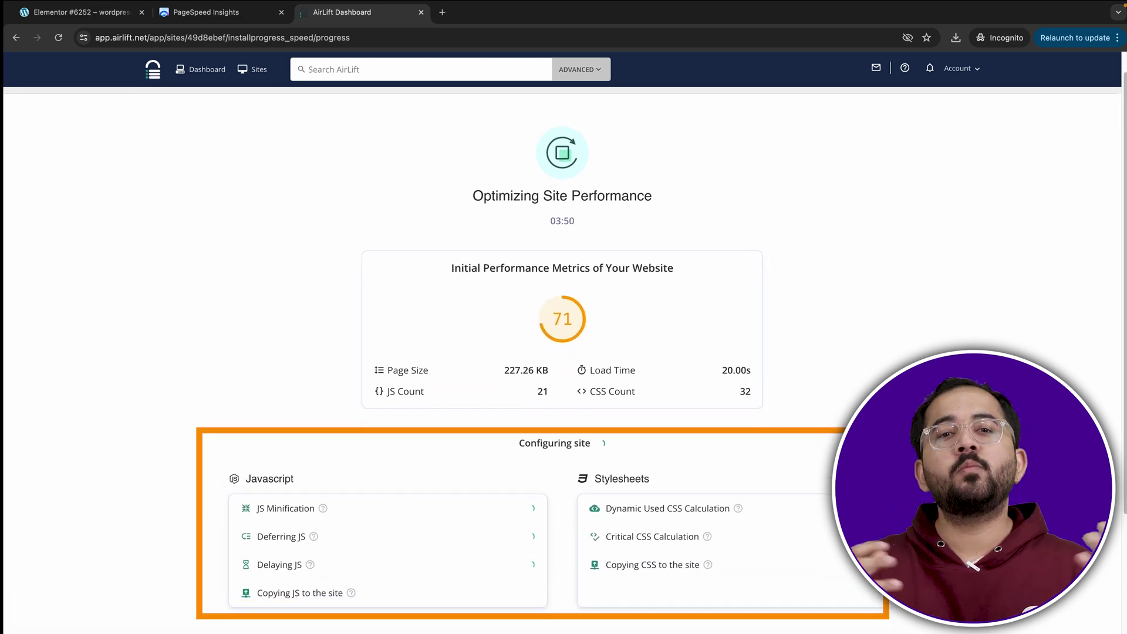
scroll(727, 396, "down", 2)
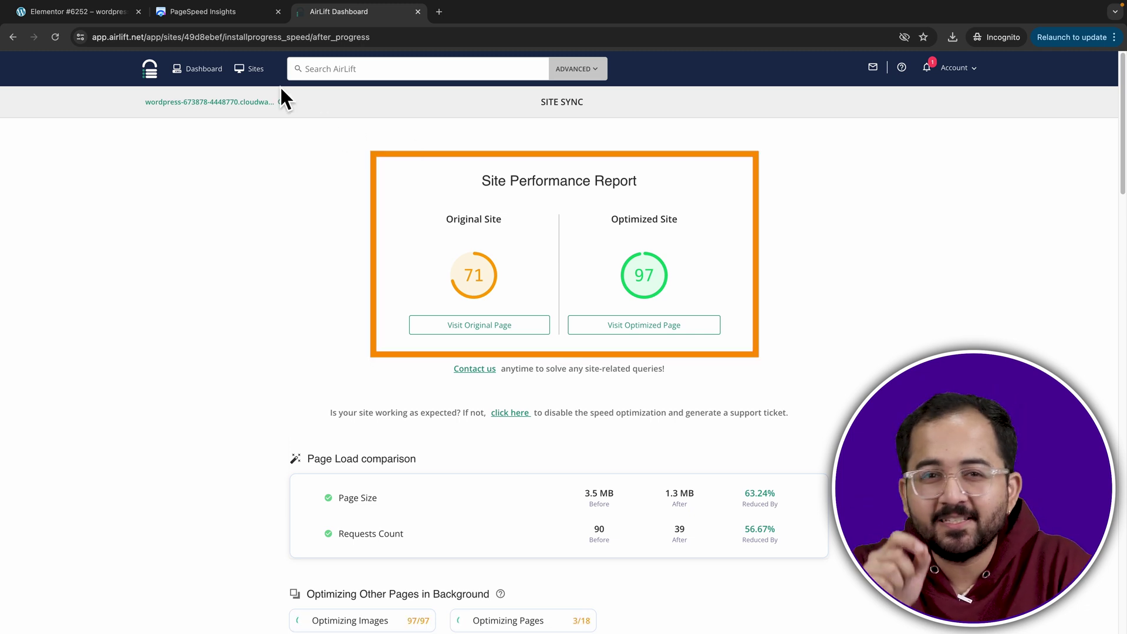
Step: Scroll the performance report to Home Page Optimization: 28 images converted to WebP, 2.1 MB down to 388.2 KB
left_click(231, 13)
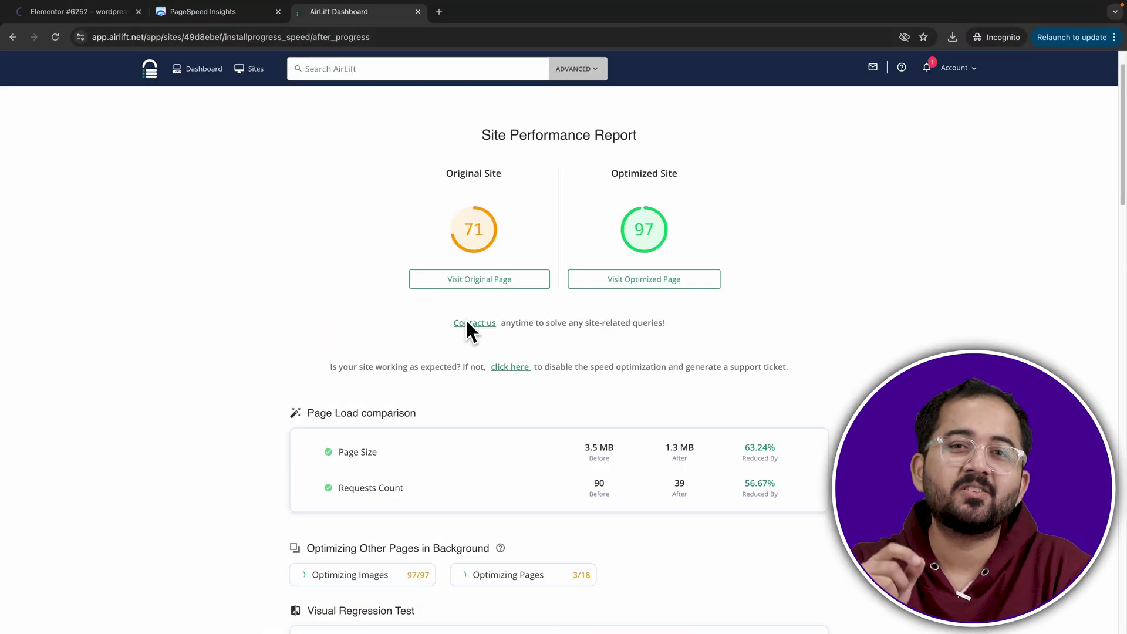
scroll(501, 347, "down", 4)
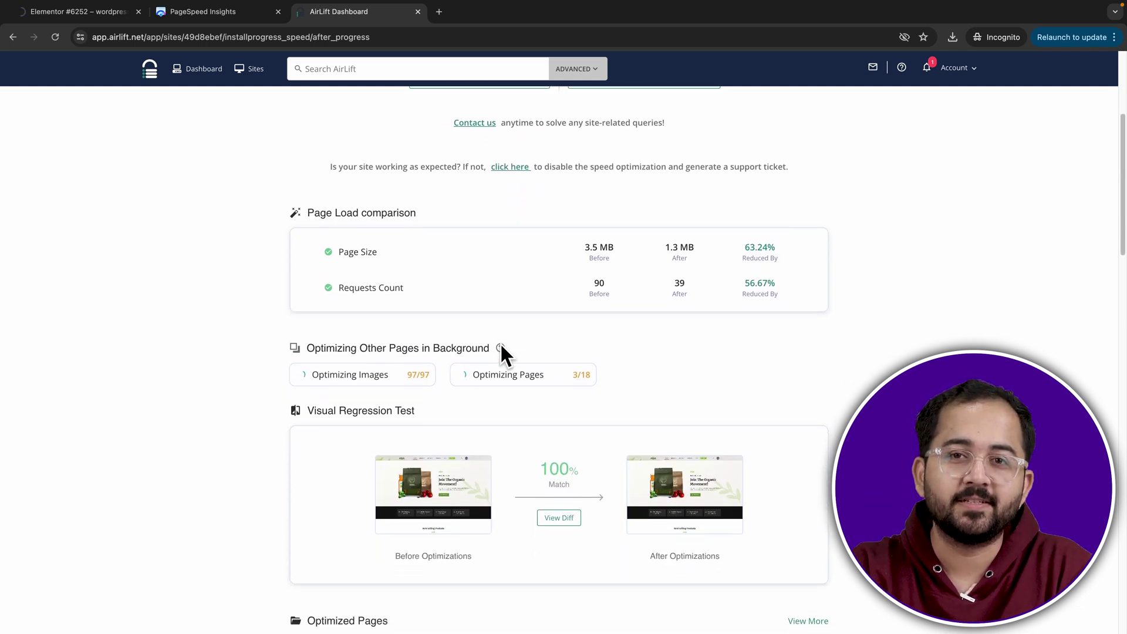
scroll(501, 346, "down", 2)
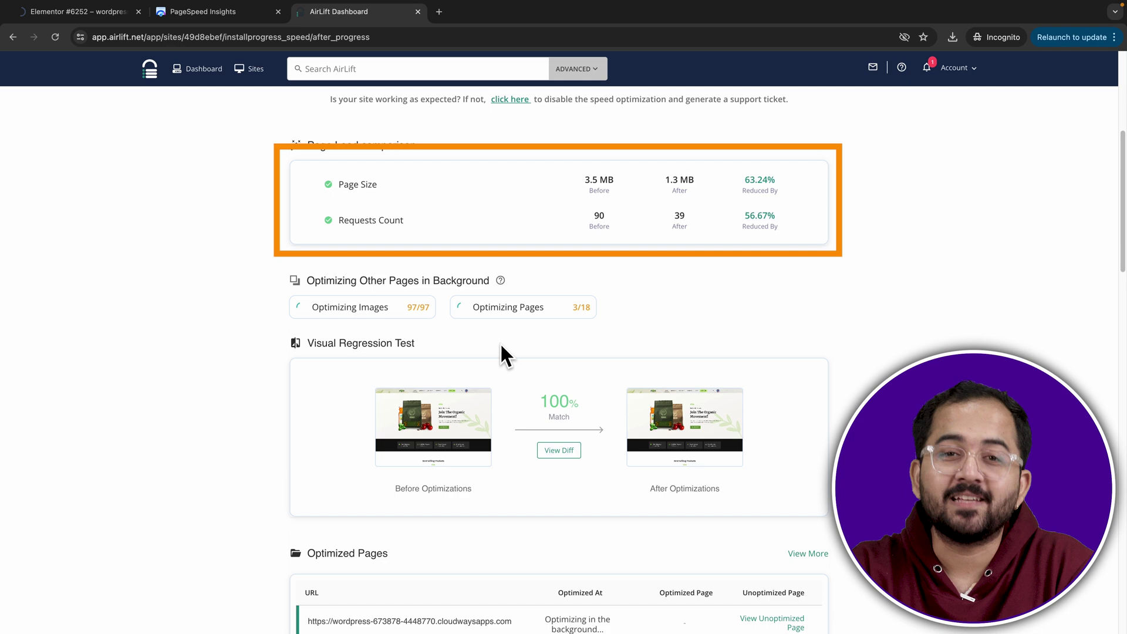
scroll(501, 346, "down", 3)
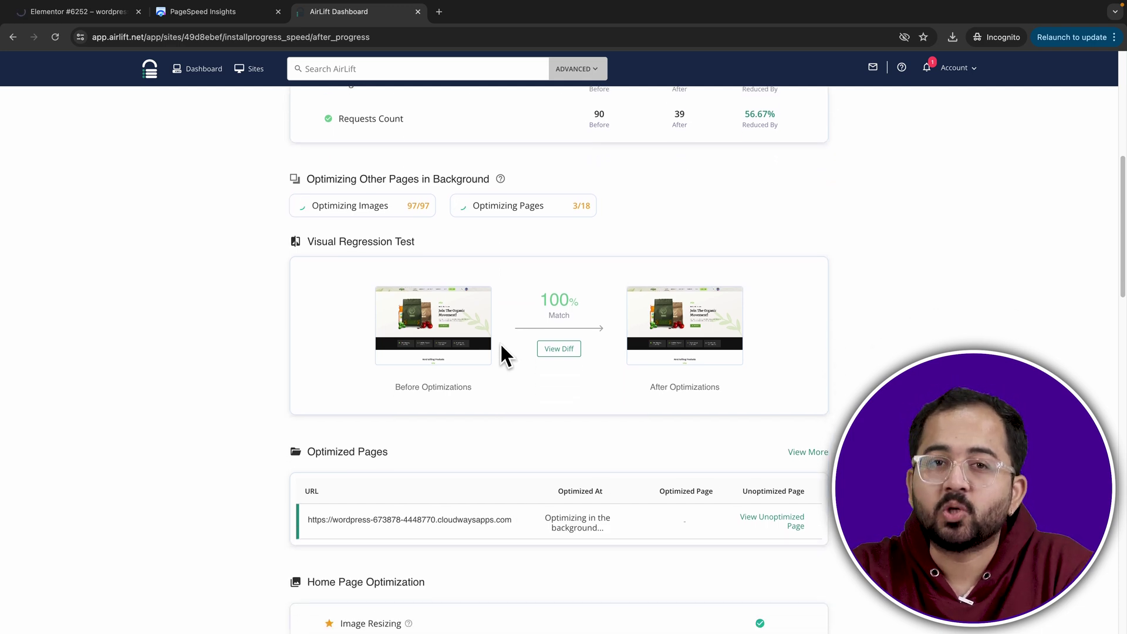
scroll(503, 355, "down", 3)
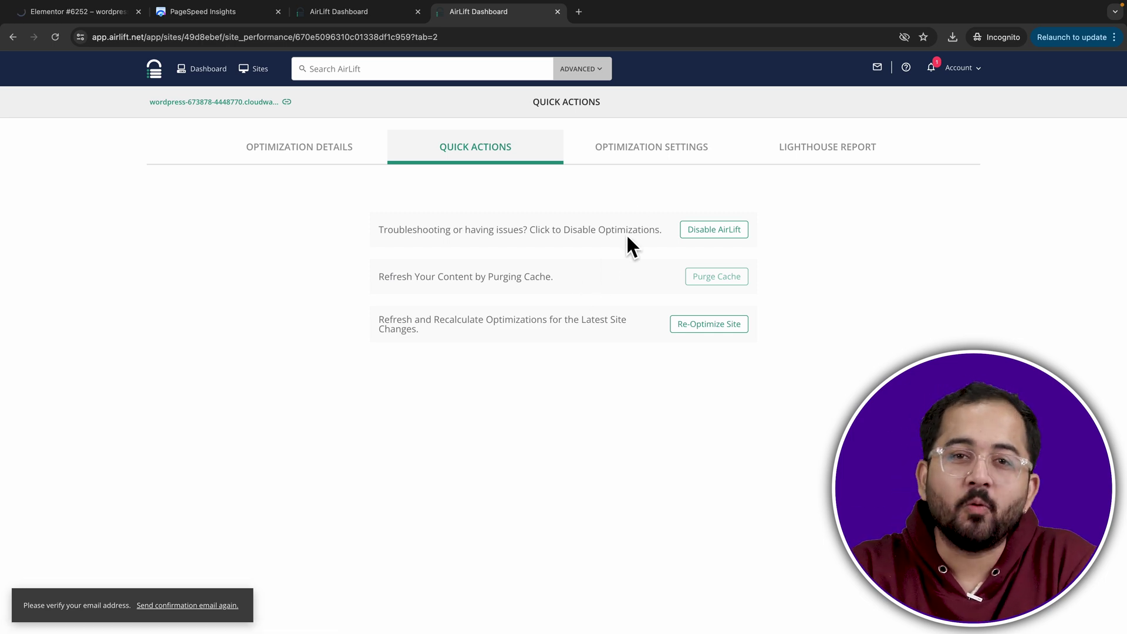
Step: Under Optimization Settings > Images, add a lazy-load URL exclusion field and keep stylesheet image lazyloading on
left_click(627, 156)
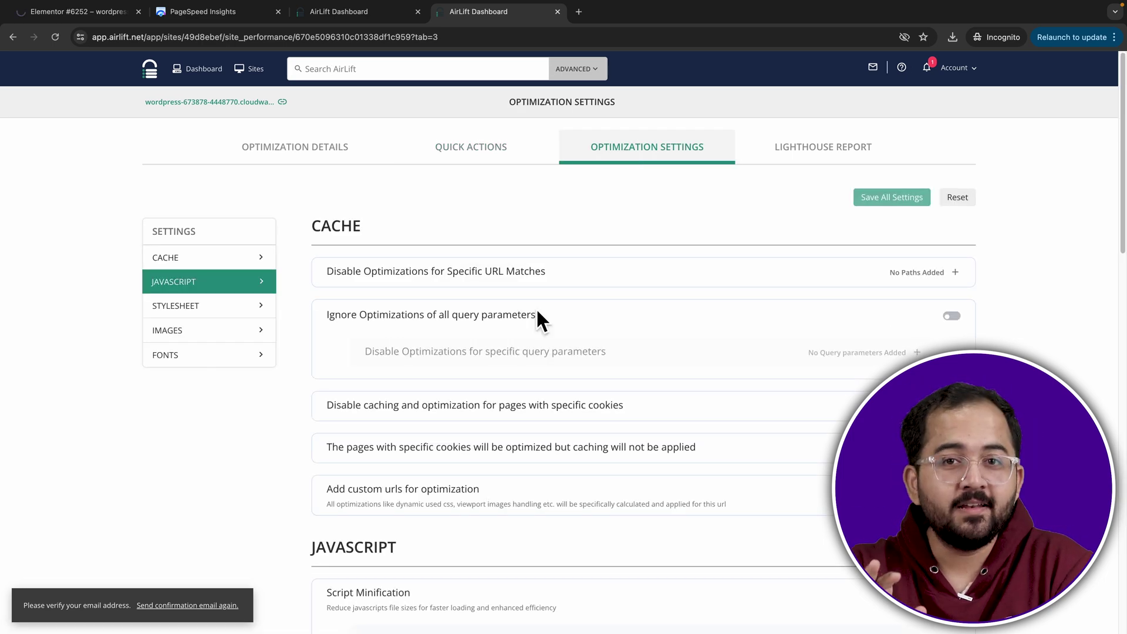
left_click(241, 333)
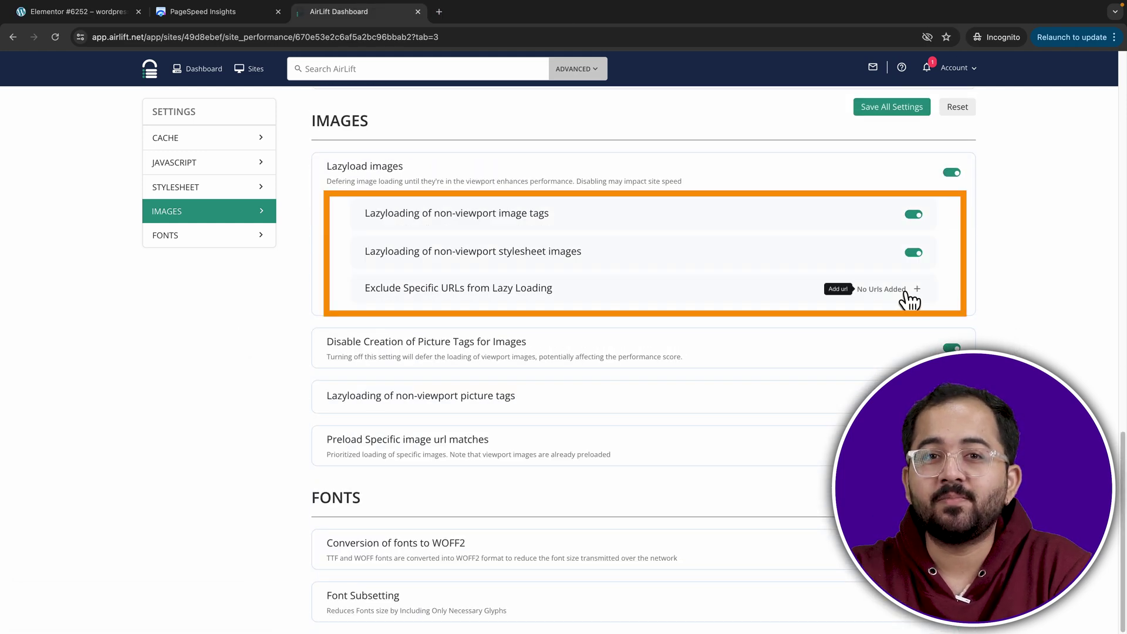
left_click(907, 292)
left_click(913, 254)
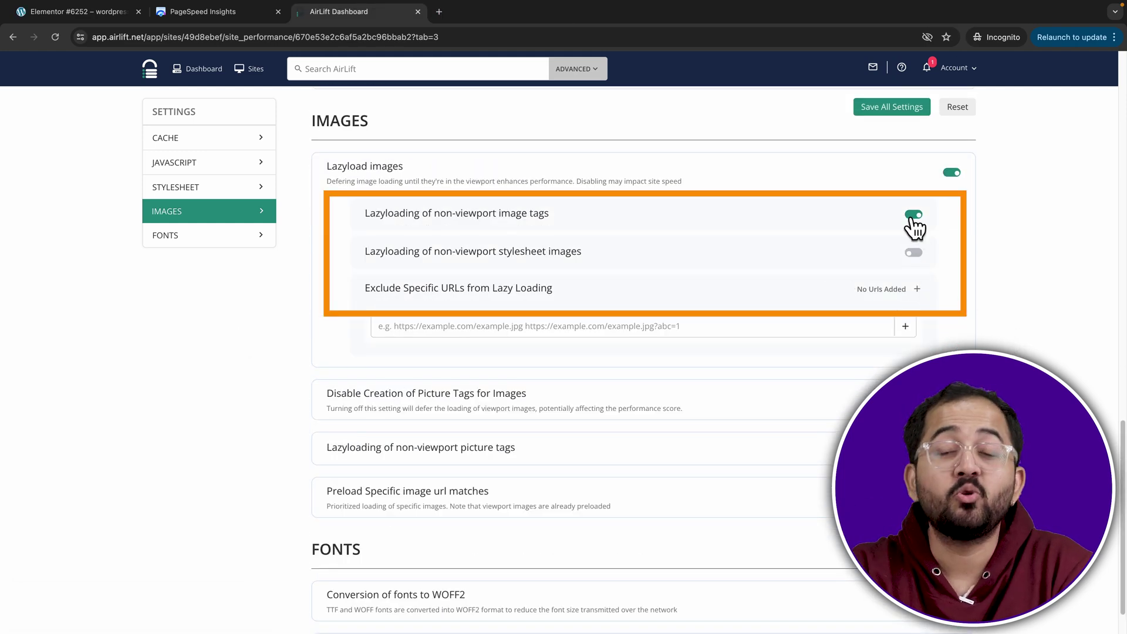
left_click(917, 254)
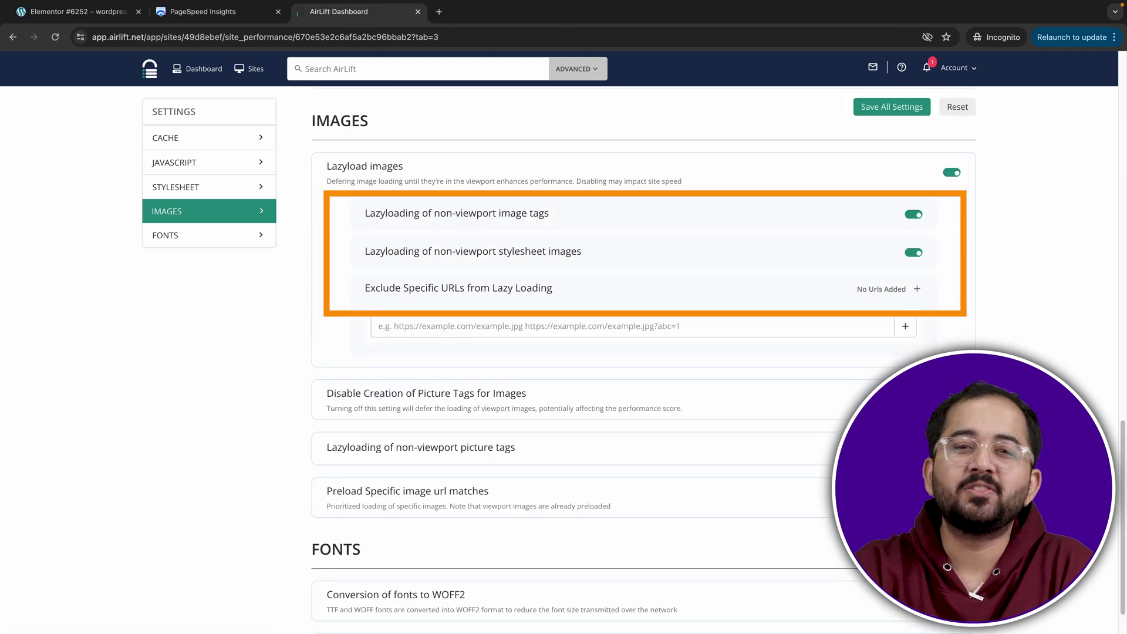
Step: Load the restaurant page from its pasted URL in a new Incognito window
key("super+shift+n")
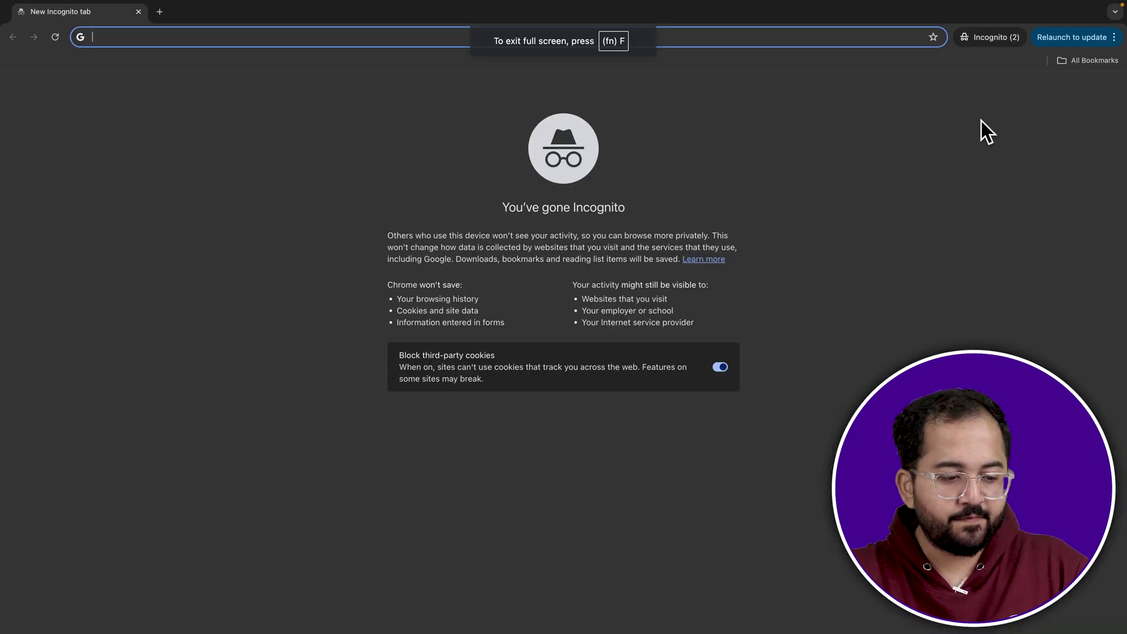
left_click(856, 126)
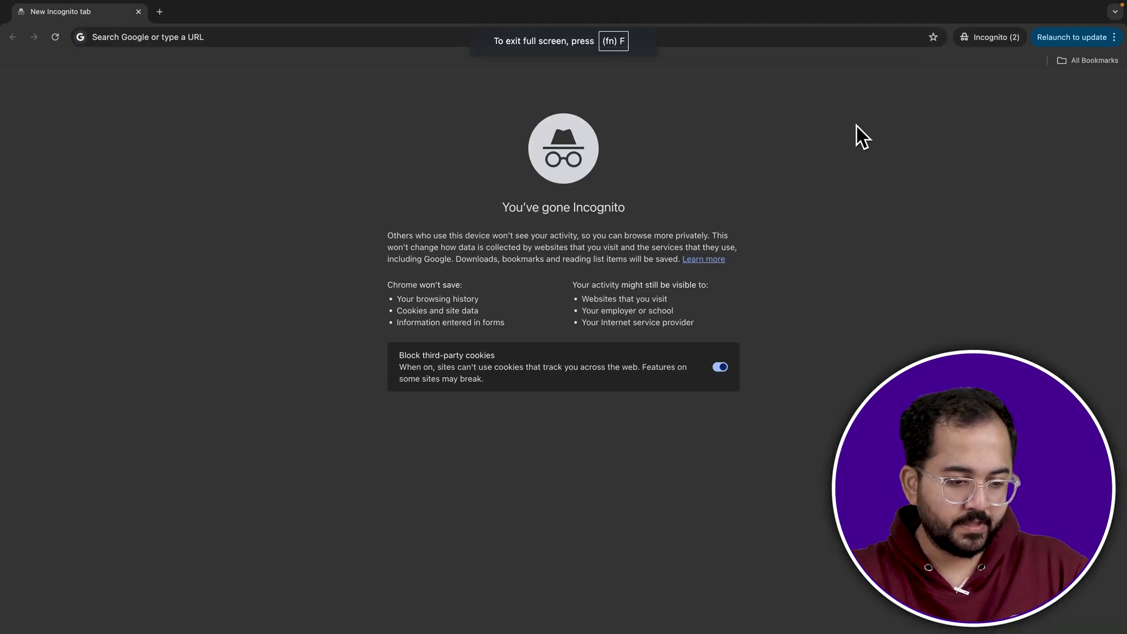
key("super+l")
type("https://wordpress-673878-4448770.cloudwaysapps.com/elementor-6252/")
key("Return")
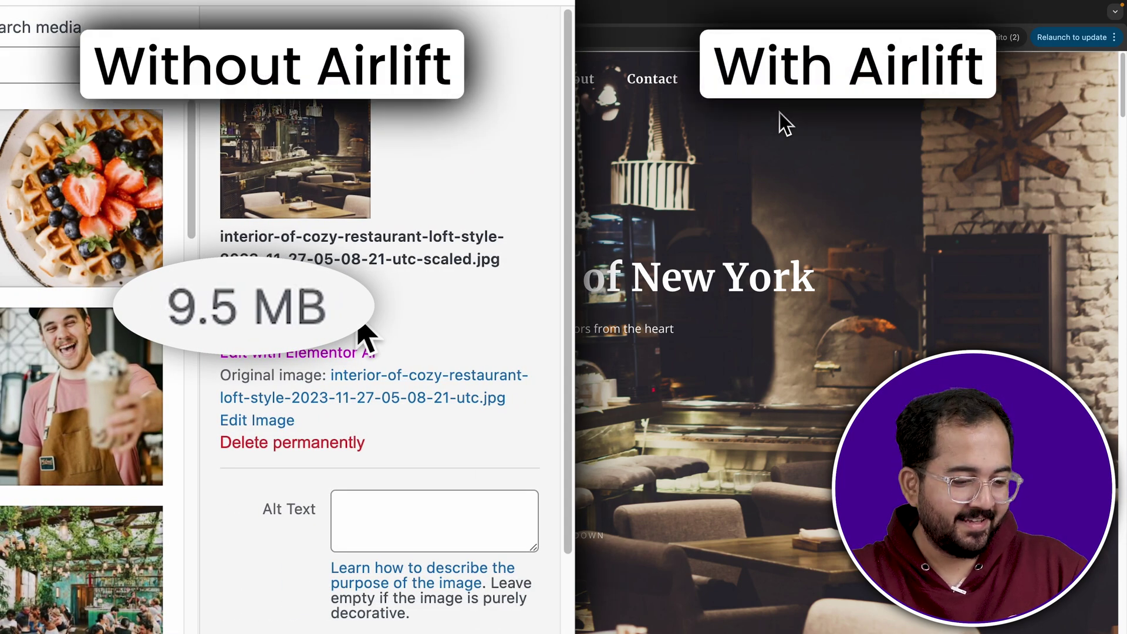
Step: Inspect the hero image's markup in the developer tools
right_click(822, 172)
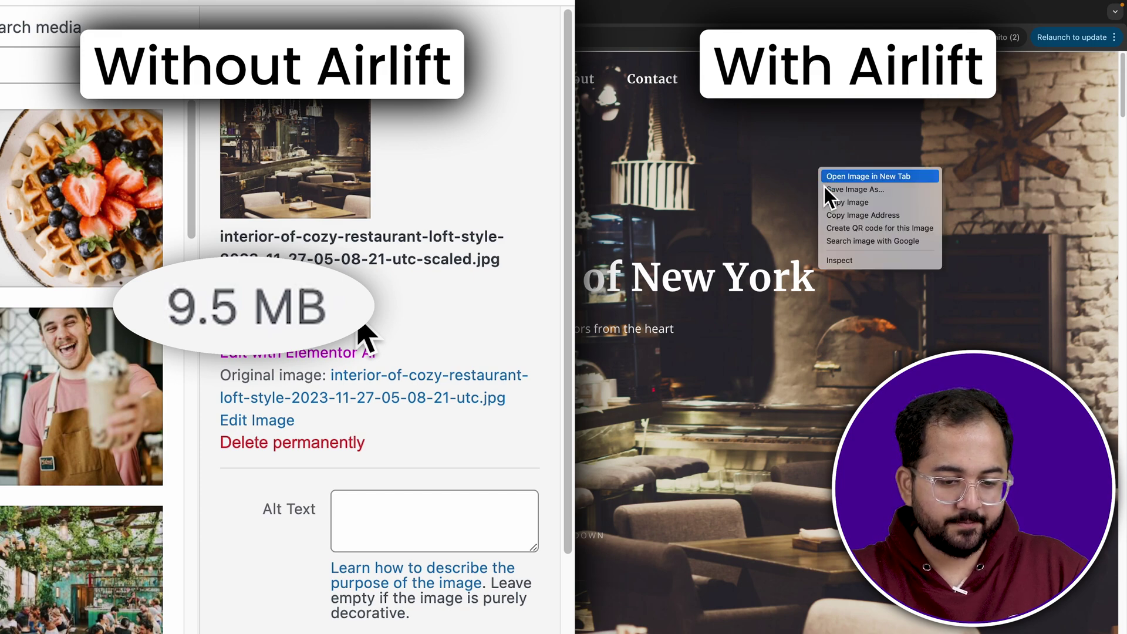
left_click(848, 262)
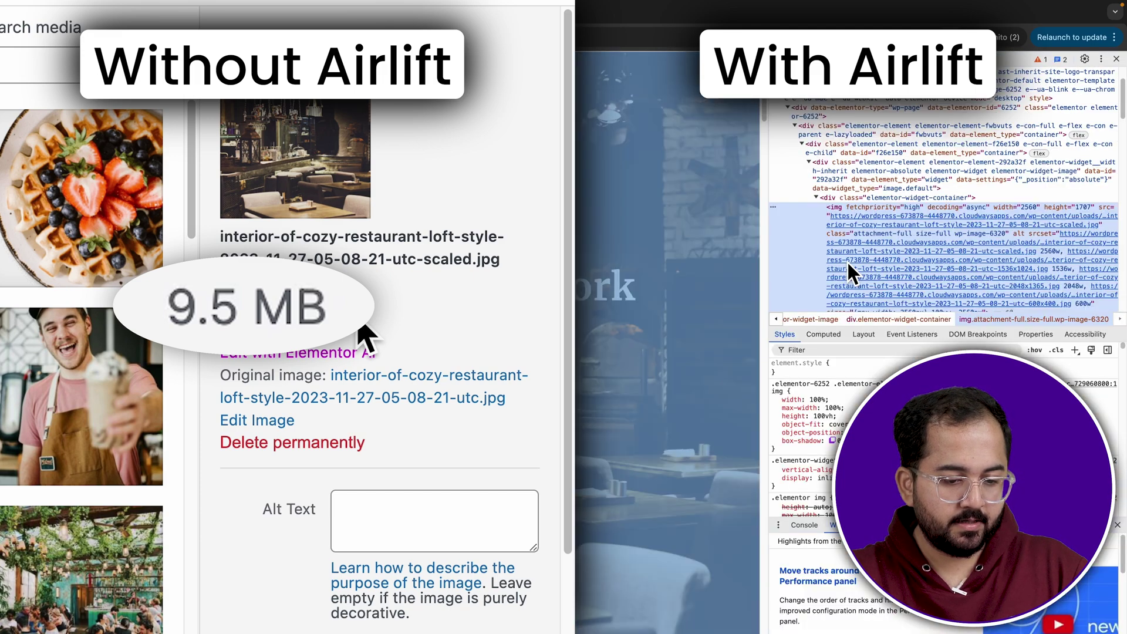
mouse_move(871, 202)
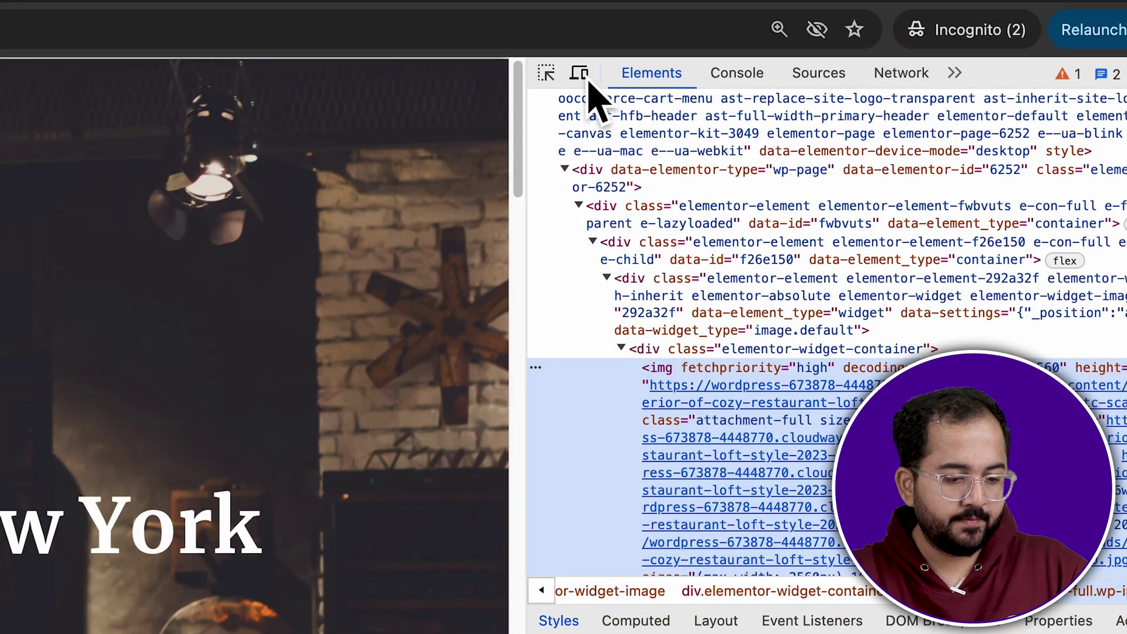
Step: Switch DevTools to the mobile device toolbar and scroll the page preview
left_click(588, 80)
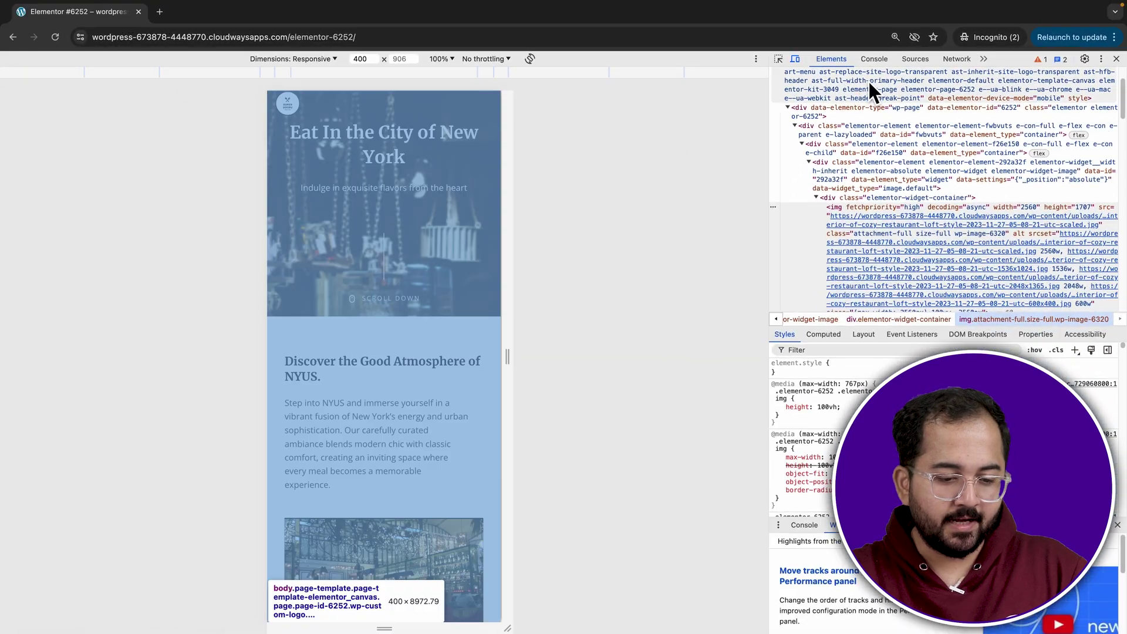
scroll(839, 104, "up", 3)
scroll(839, 103, "down", 3)
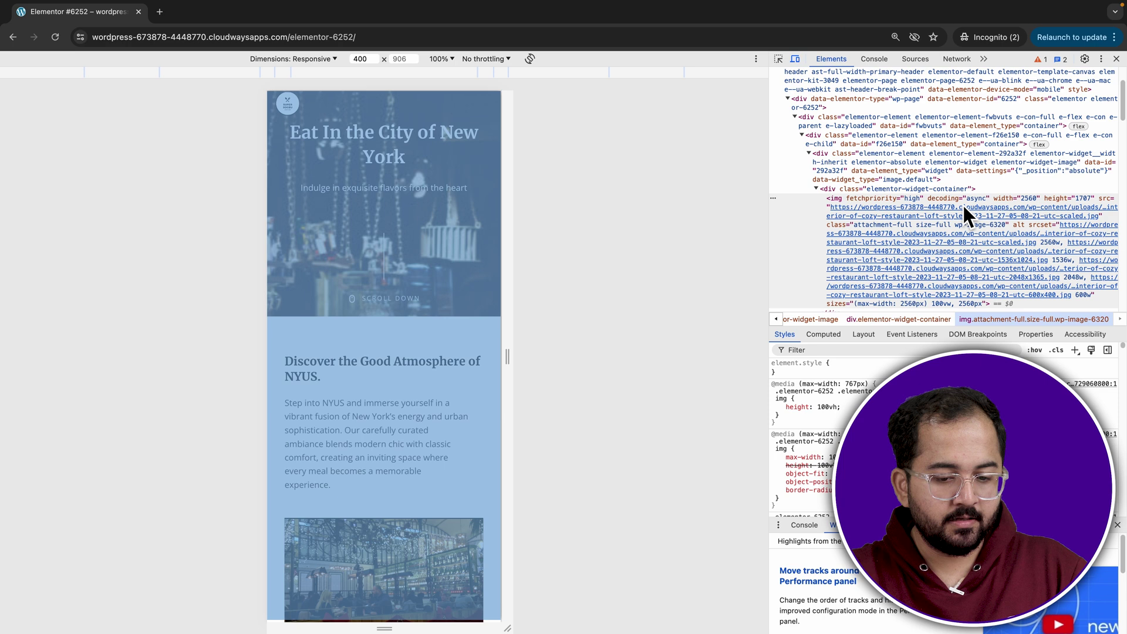
mouse_move(964, 209)
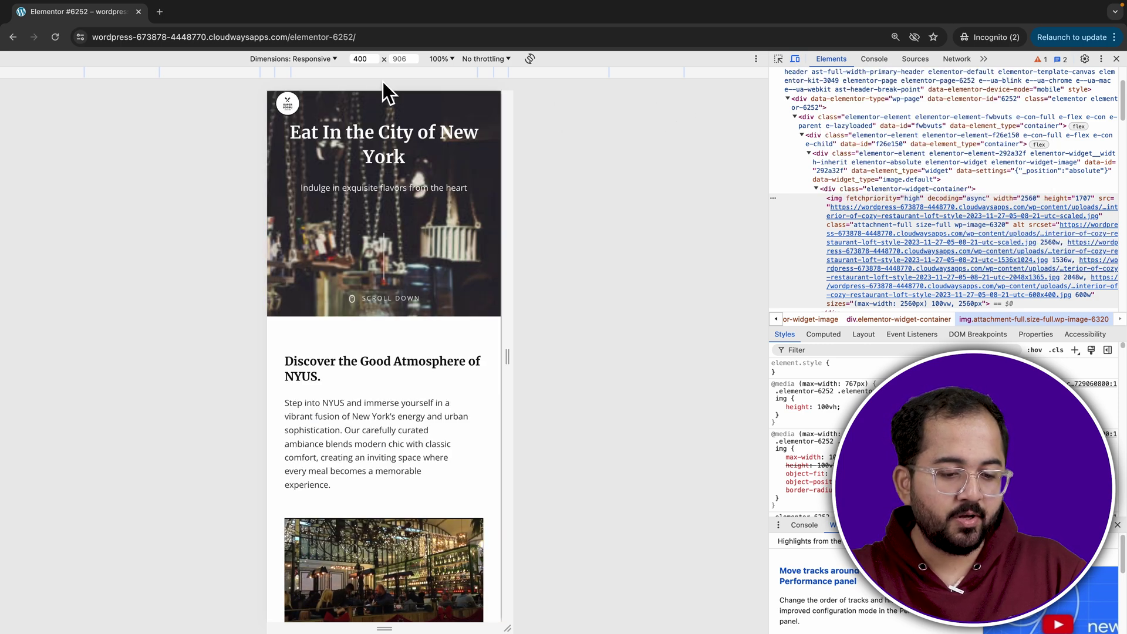
Step: Preview the page as an iPhone XR, then as a Samsung Galaxy S20 Ultra
left_click(326, 62)
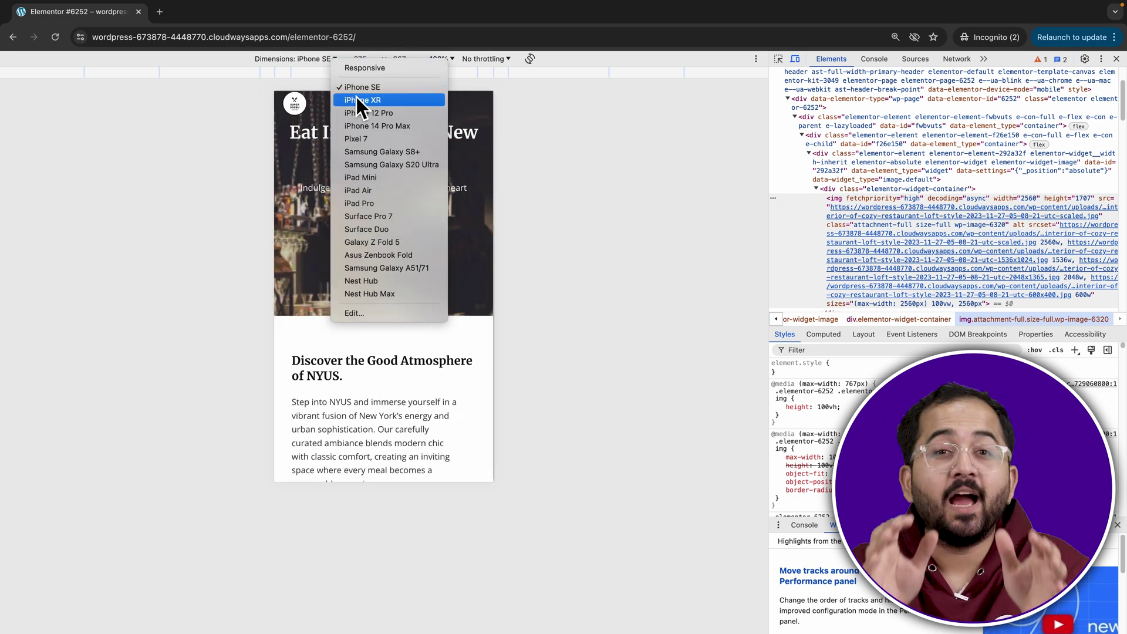
left_click(357, 98)
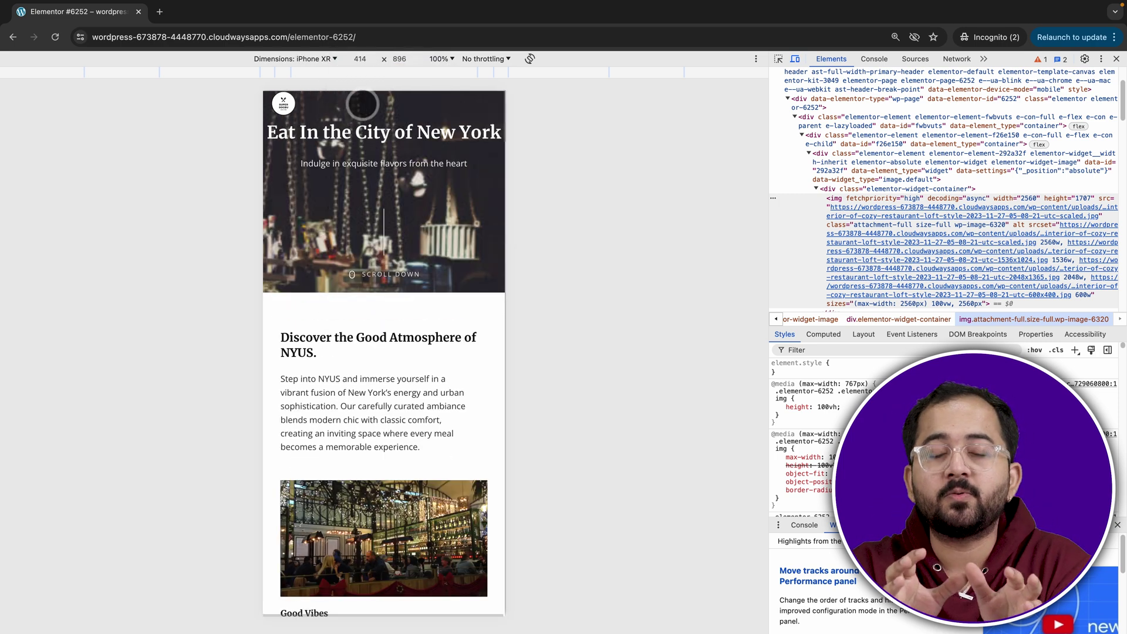
left_click(326, 61)
left_click(380, 168)
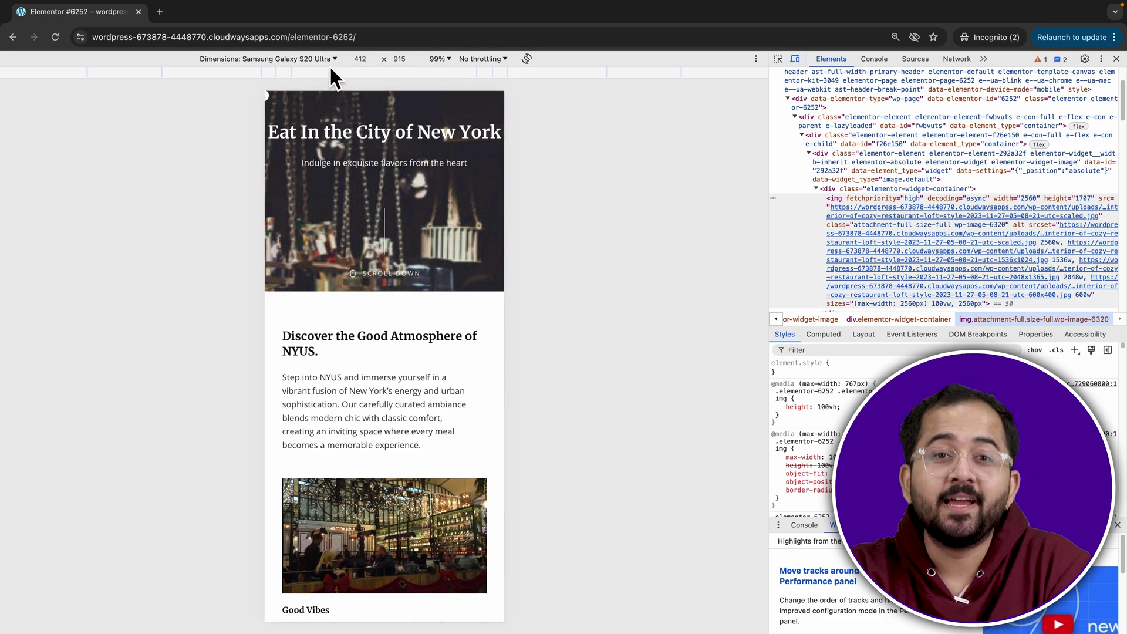
left_click(329, 63)
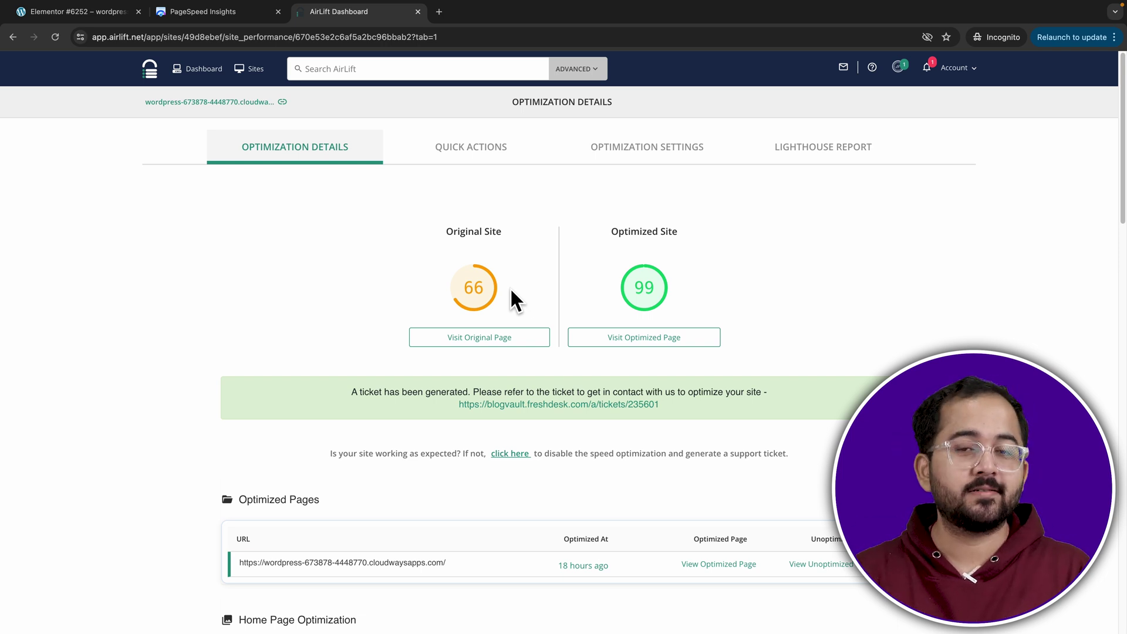
Step: Re-optimize the site from Quick Actions, then disable AirLift and generate a support ticket
left_click(494, 146)
left_click(707, 325)
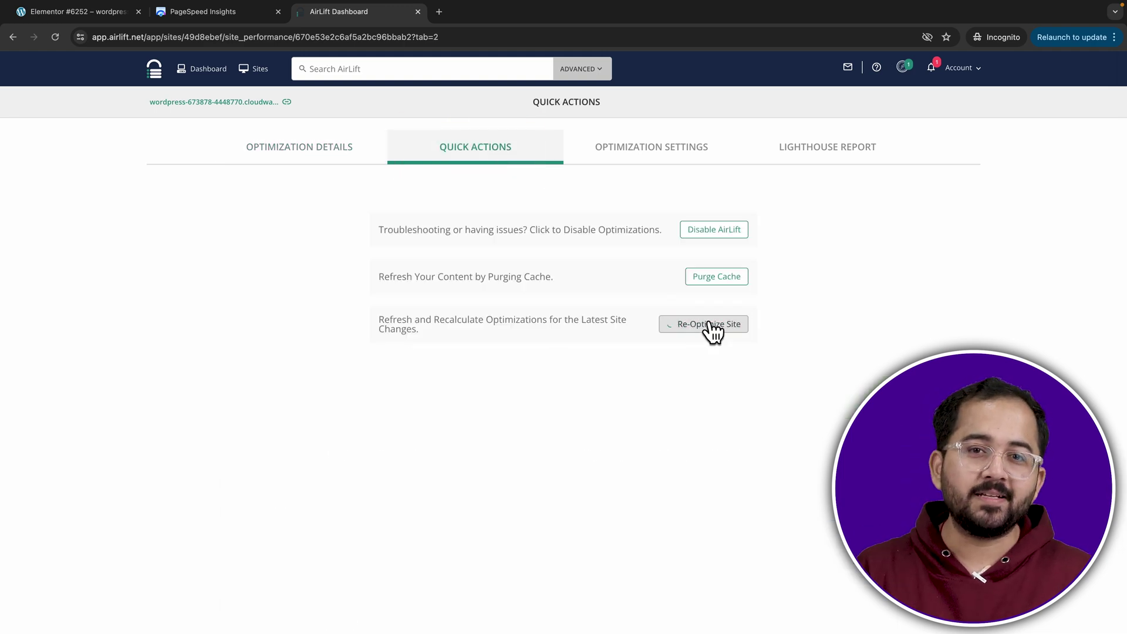
left_click(565, 258)
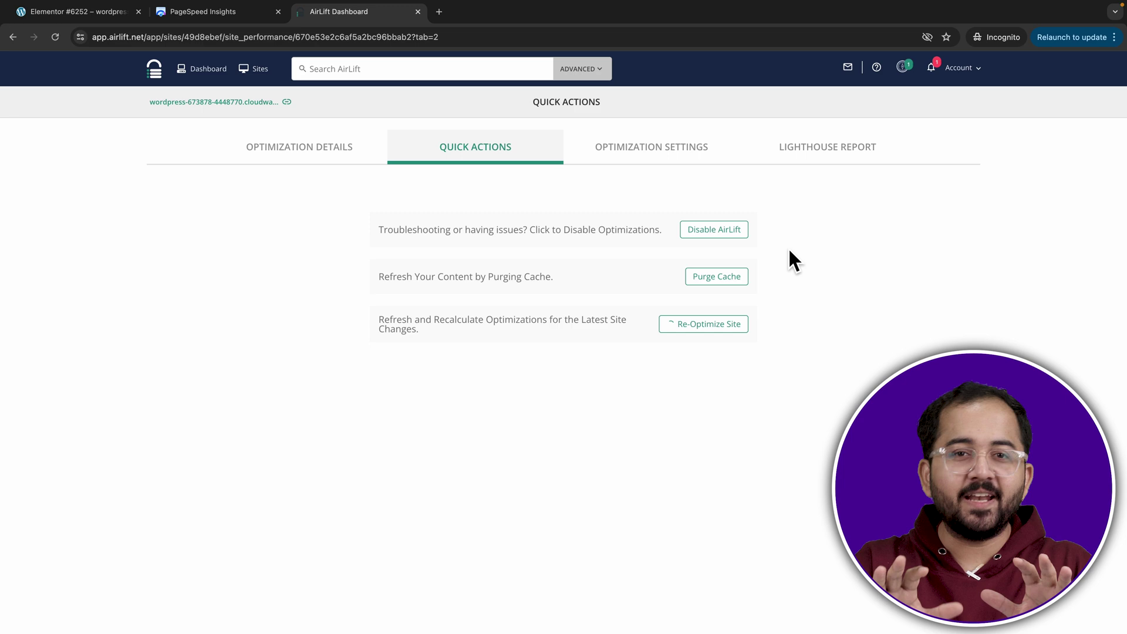
left_click(729, 233)
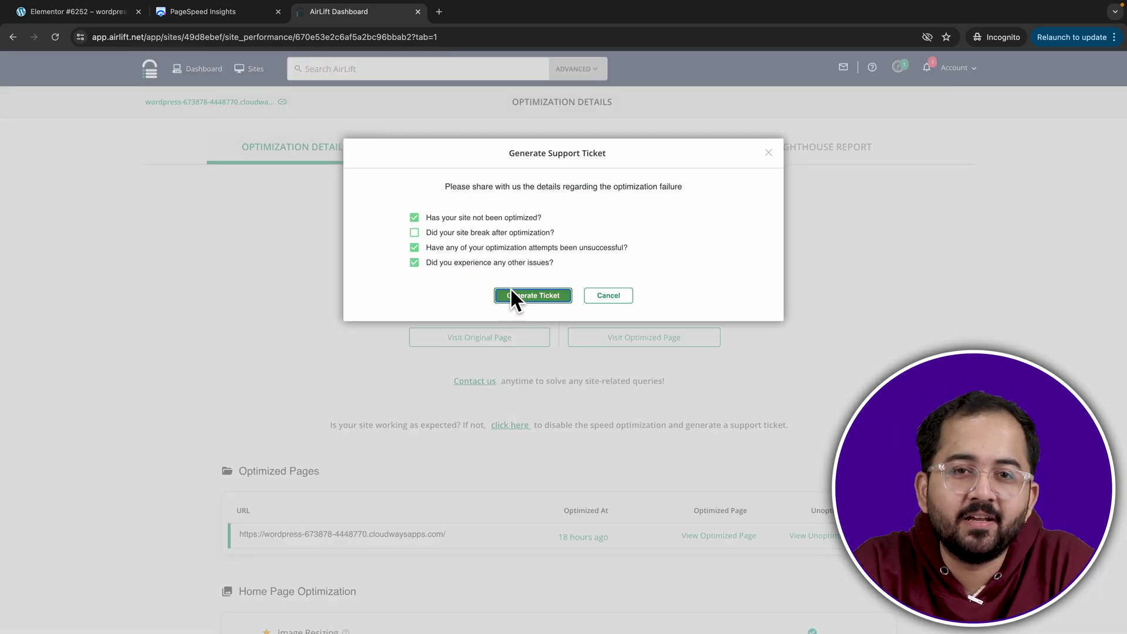
left_click(511, 292)
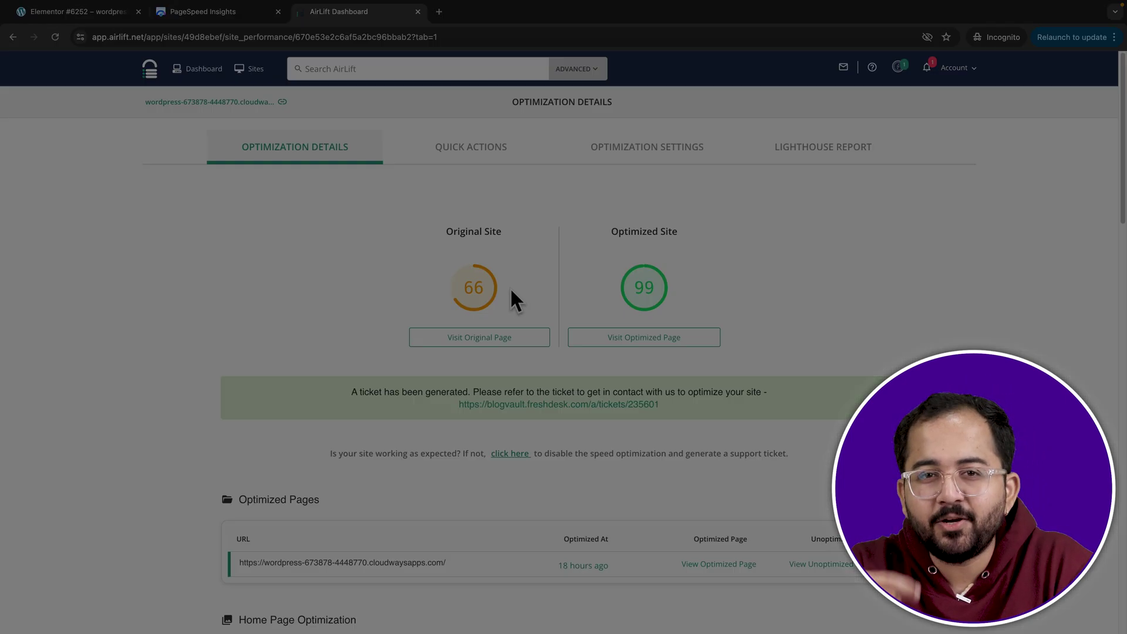